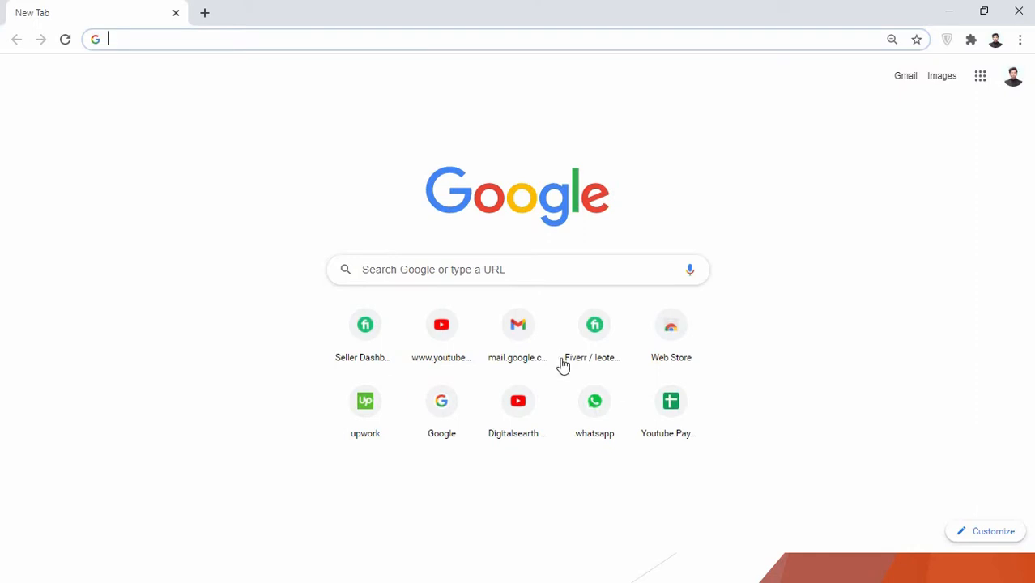
Step: Open the Canva website in the browser
{"action": "left_click", "coordinate": [276, 38]}
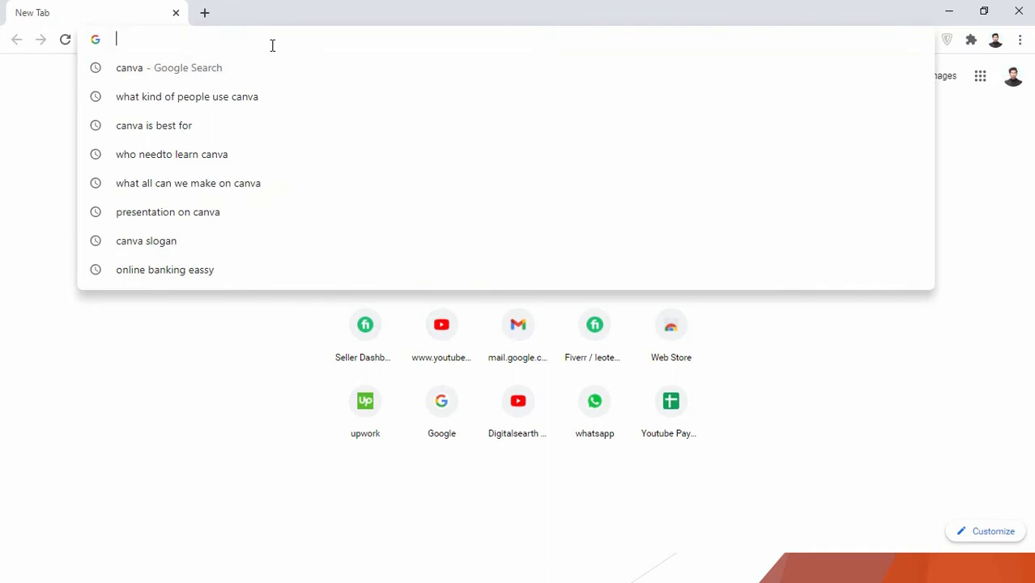
{"action": "type", "text": "CANVA"}
{"action": "key", "text": "Return"}
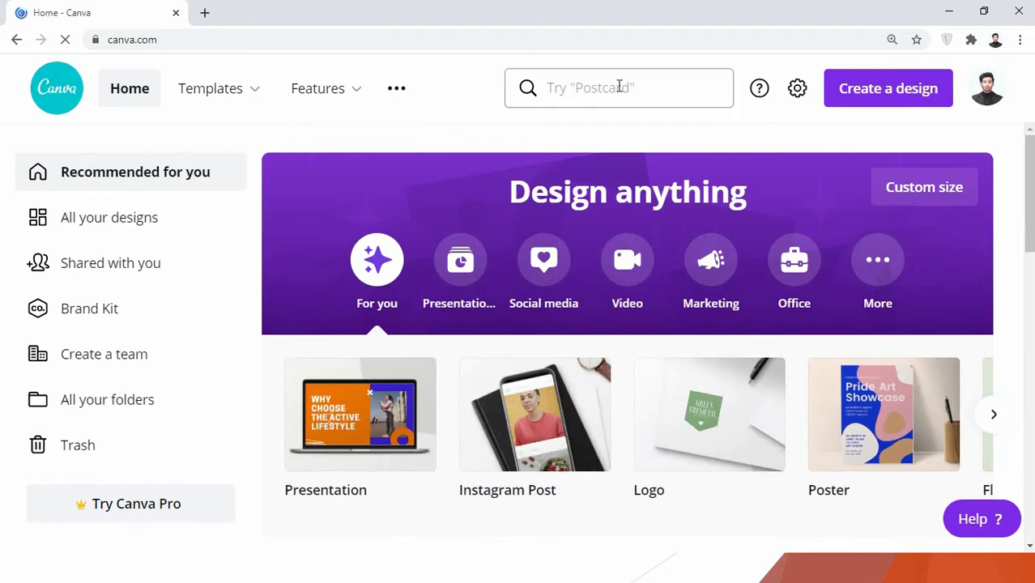
Step: Search Canva for "YOUTUBE THUMBNAILS" templates
{"action": "left_click", "coordinate": [620, 86]}
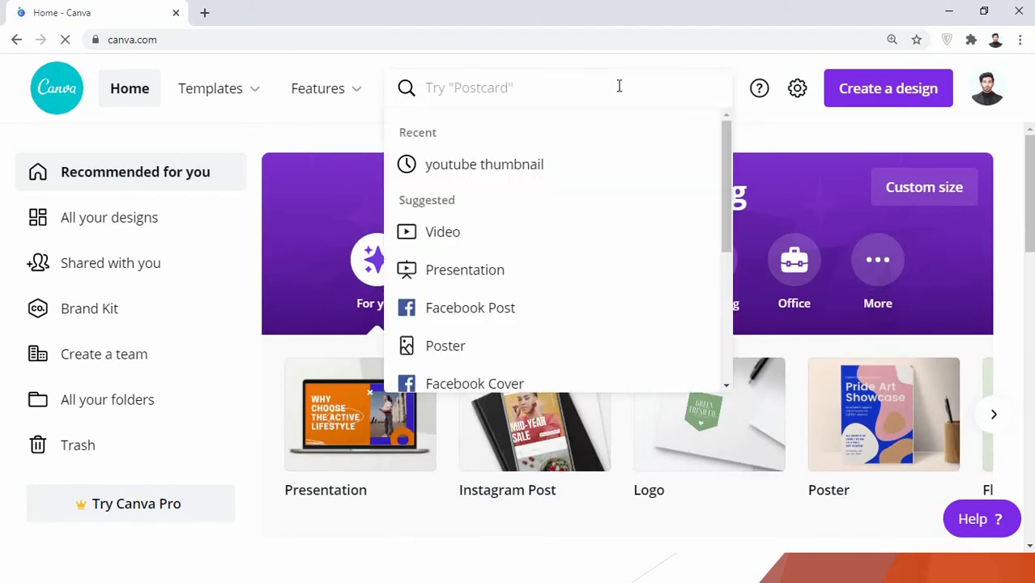
{"action": "type", "text": "YOUTUBE"}
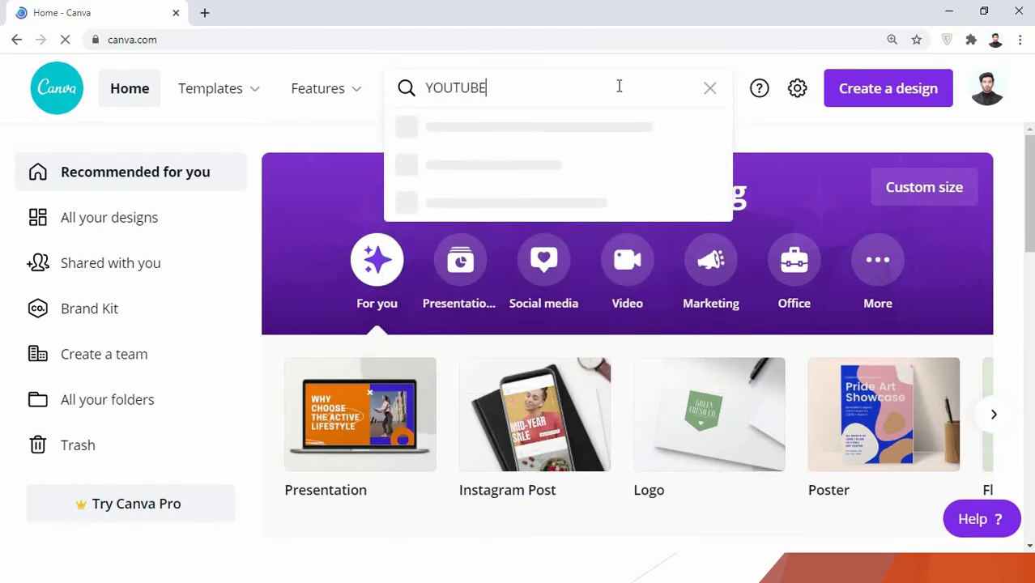
{"action": "type", "text": " THUM"}
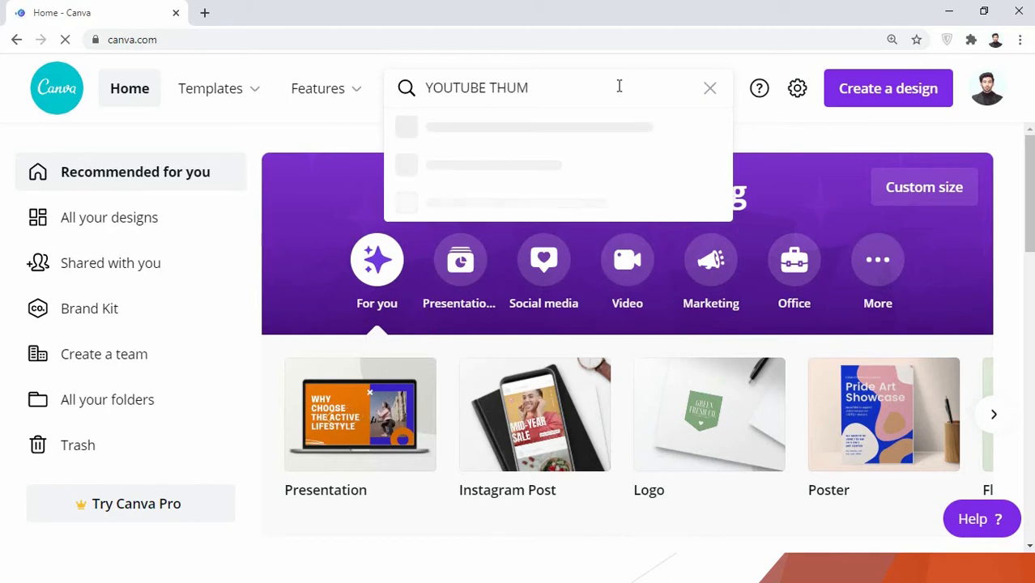
{"action": "type", "text": "BNAILS"}
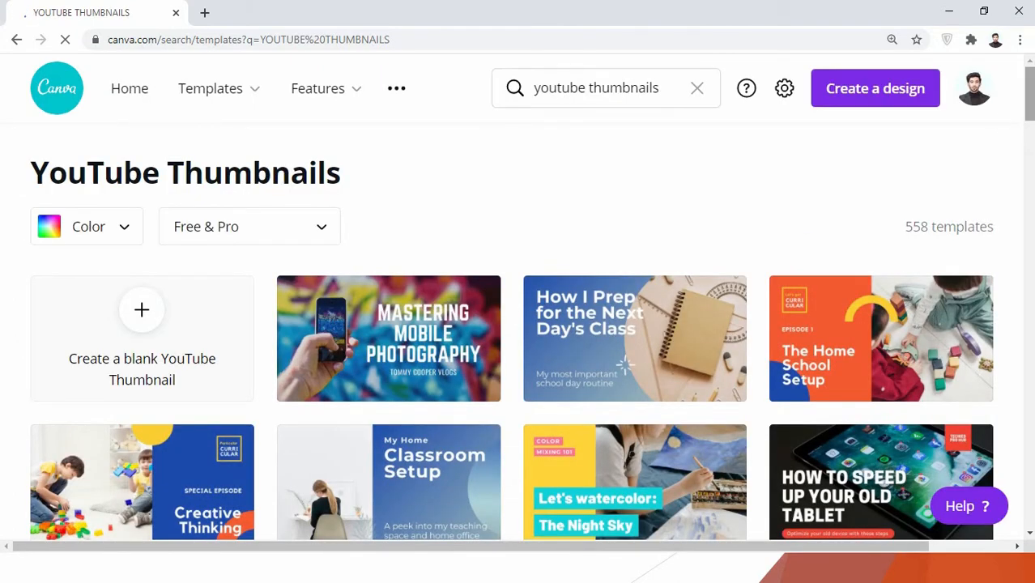
Step: Browse the YouTube thumbnail templates to see the range of available designs
{"action": "scroll", "coordinate": [518, 324], "scroll_direction": "down", "scroll_amount": 4}
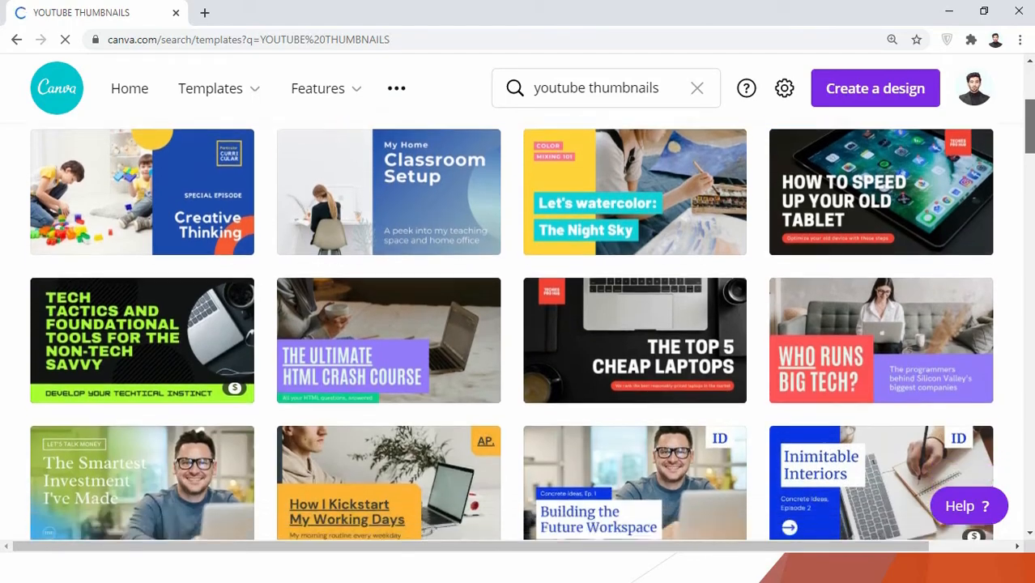
{"action": "scroll", "coordinate": [519, 324], "scroll_direction": "down", "scroll_amount": 12}
{"action": "scroll", "coordinate": [519, 324], "scroll_direction": "up", "scroll_amount": 2}
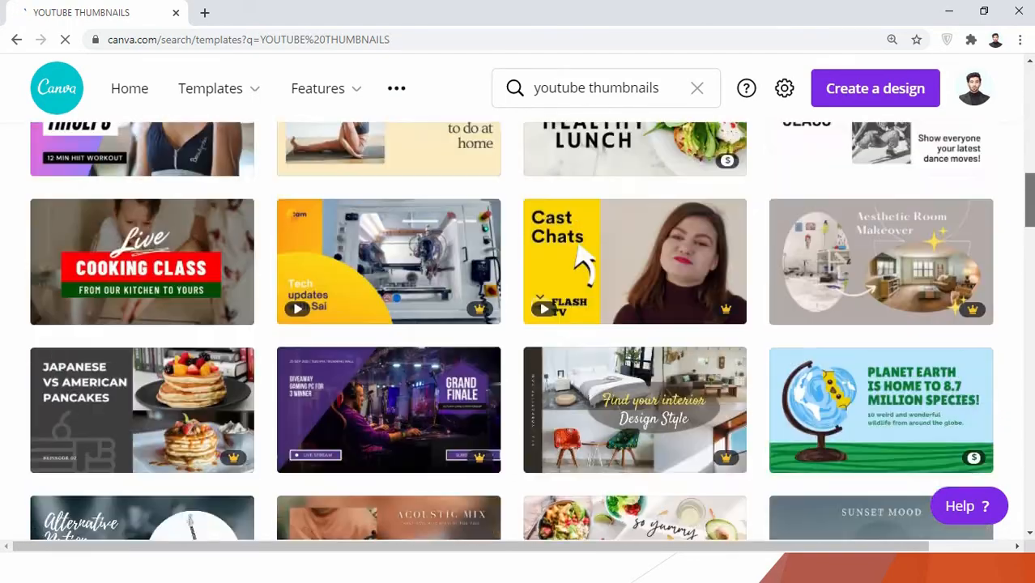
{"action": "scroll", "coordinate": [903, 231], "scroll_direction": "up", "scroll_amount": 4}
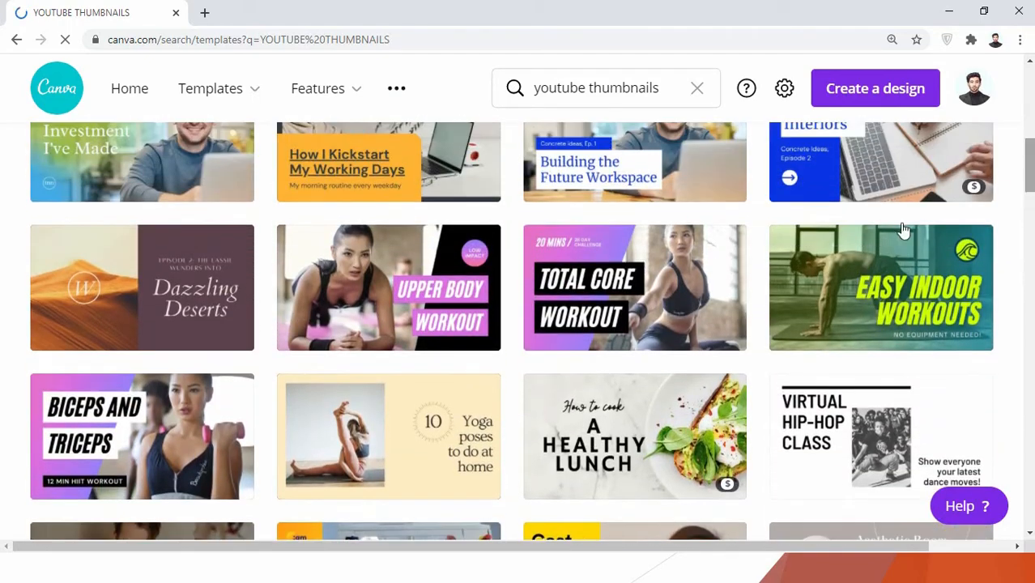
{"action": "scroll", "coordinate": [632, 325], "scroll_direction": "up", "scroll_amount": 1}
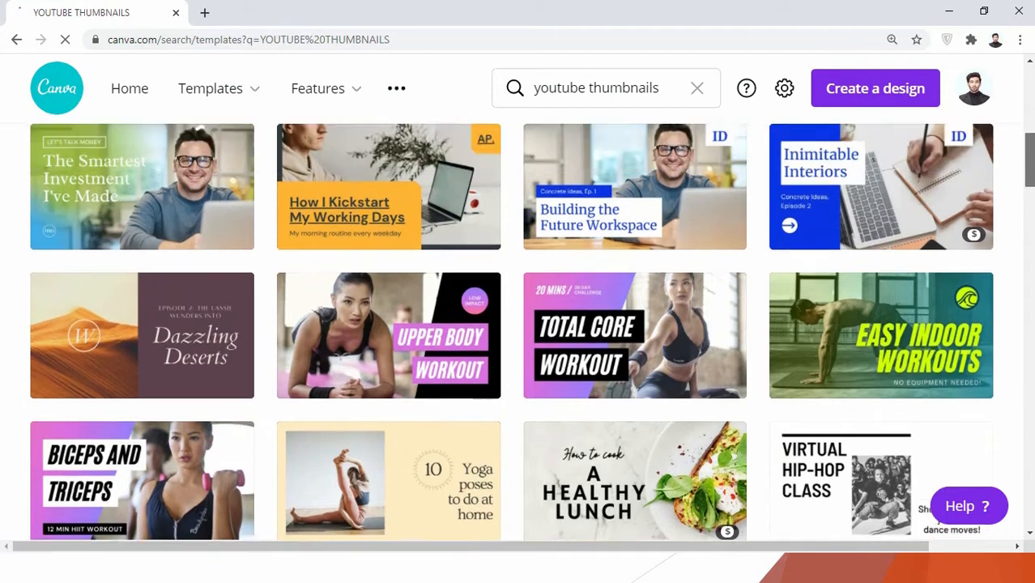
{"action": "scroll", "coordinate": [519, 324], "scroll_direction": "up", "scroll_amount": 2}
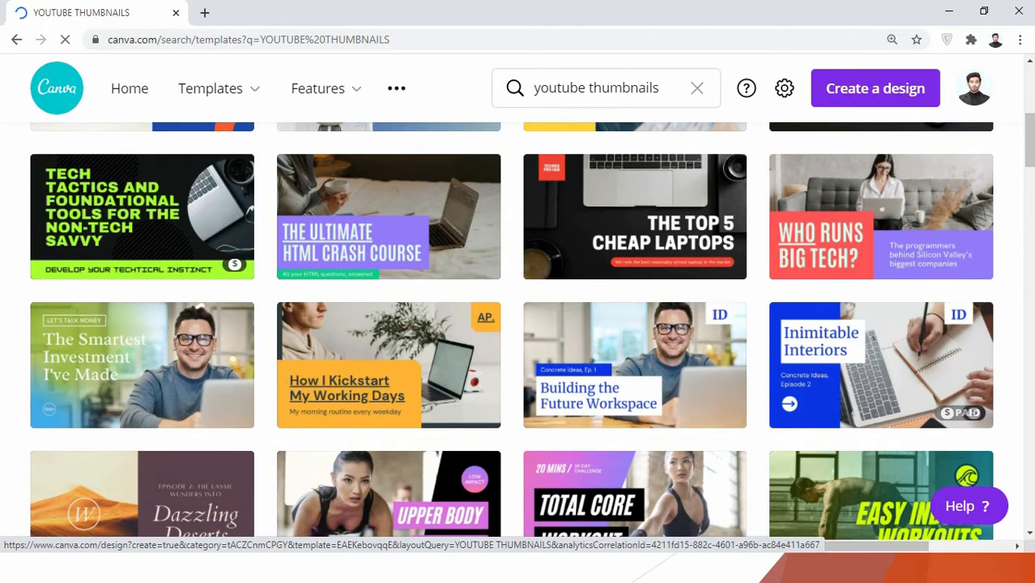
{"action": "left_click_drag", "start_coordinate": [1032, 150], "coordinate": [1032, 137]}
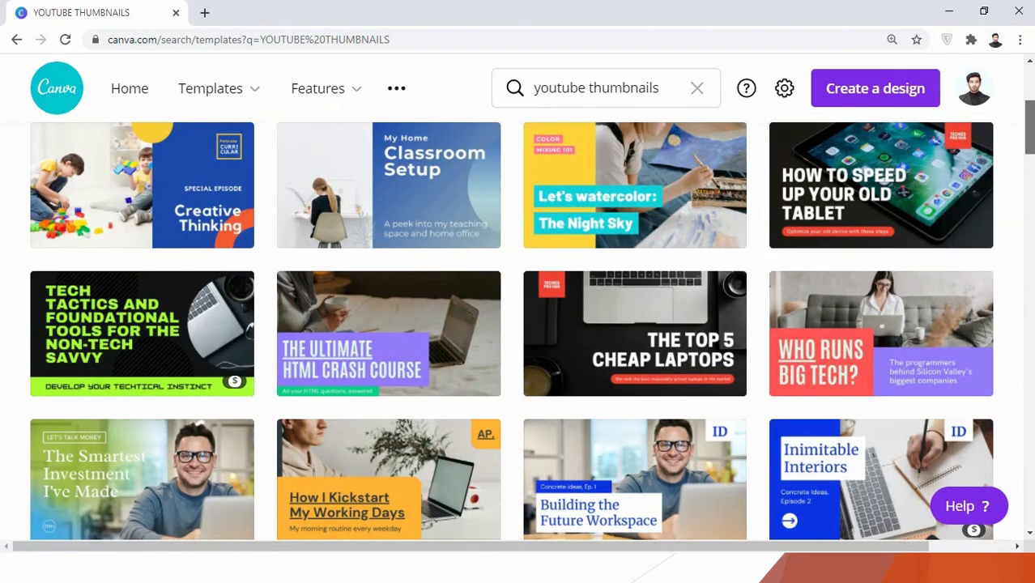
{"action": "left_click_drag", "start_coordinate": [1030, 130], "coordinate": [1030, 108]}
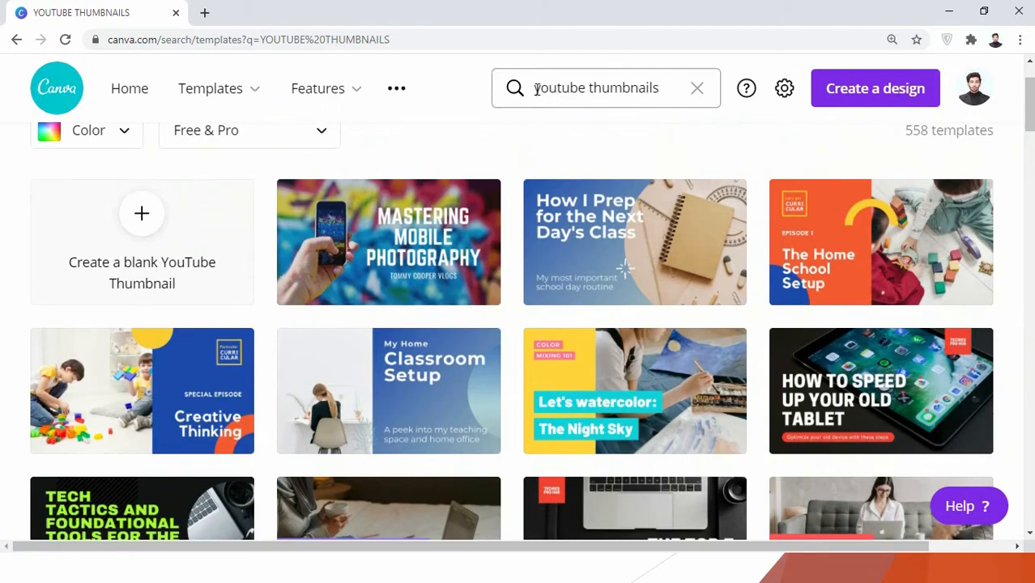
{"action": "left_click_drag", "start_coordinate": [1030, 101], "coordinate": [1030, 121]}
Step: Examine the free, paid and Pro labels on the thumbnail templates
{"action": "mouse_move", "coordinate": [354, 229]}
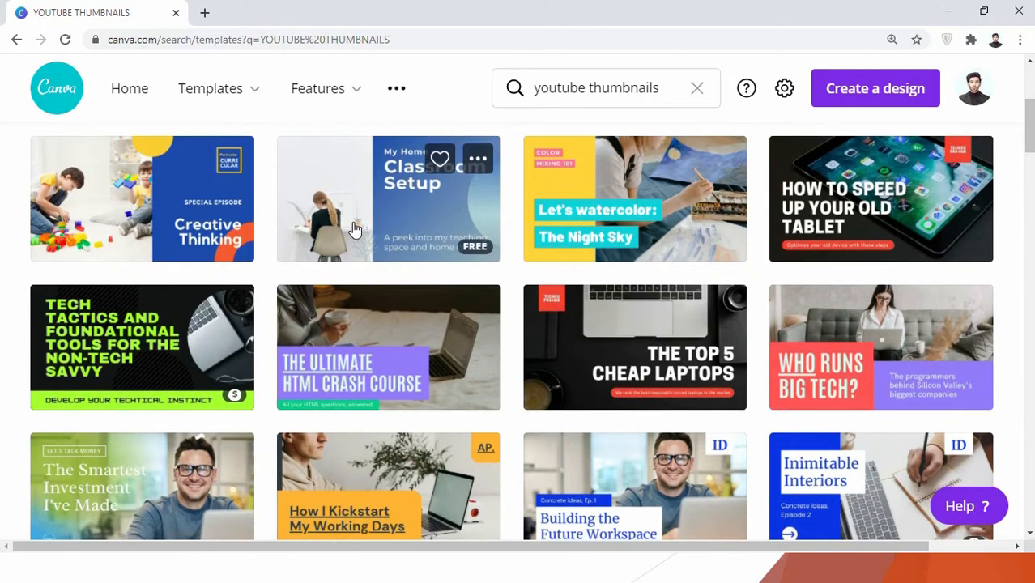
{"action": "mouse_move", "coordinate": [381, 358]}
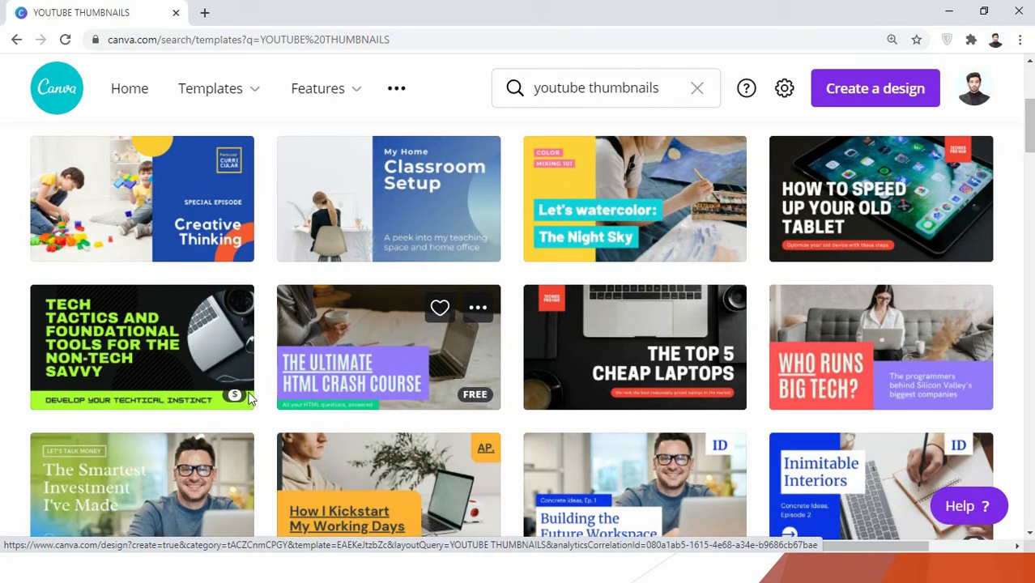
{"action": "mouse_move", "coordinate": [231, 396]}
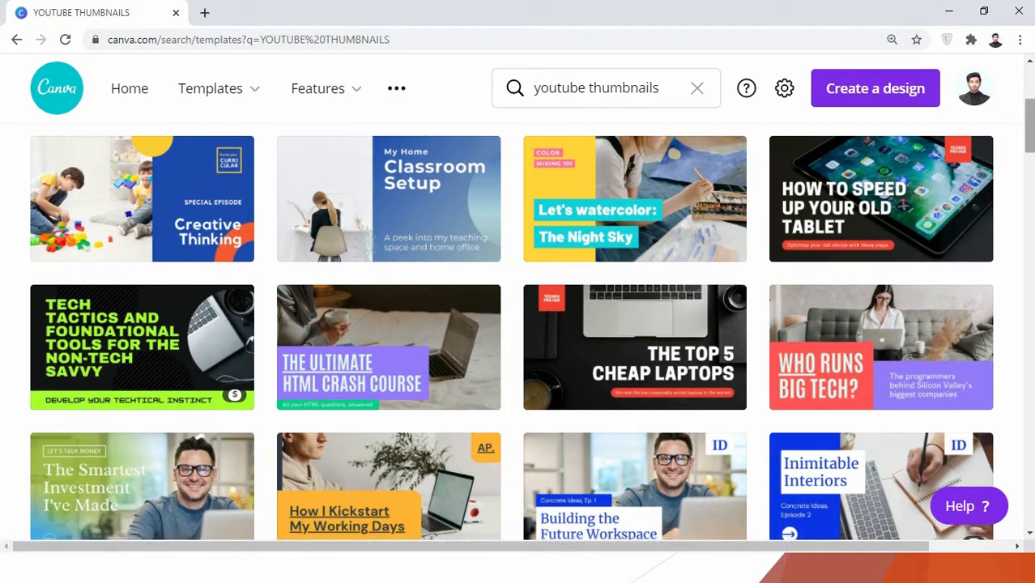
{"action": "left_click_drag", "start_coordinate": [1029, 127], "coordinate": [1029, 163]}
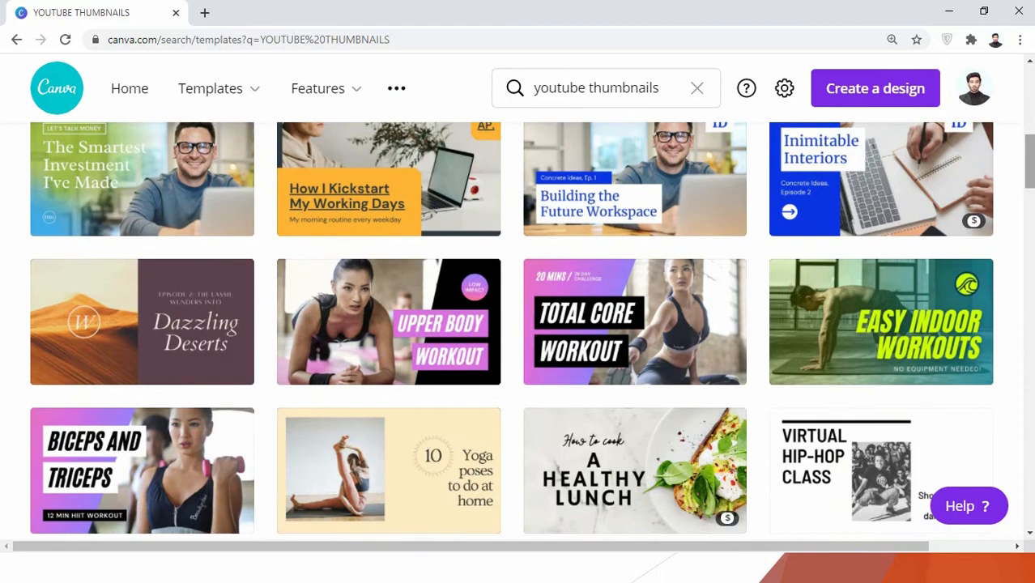
{"action": "scroll", "coordinate": [511, 331], "scroll_direction": "down", "scroll_amount": 3}
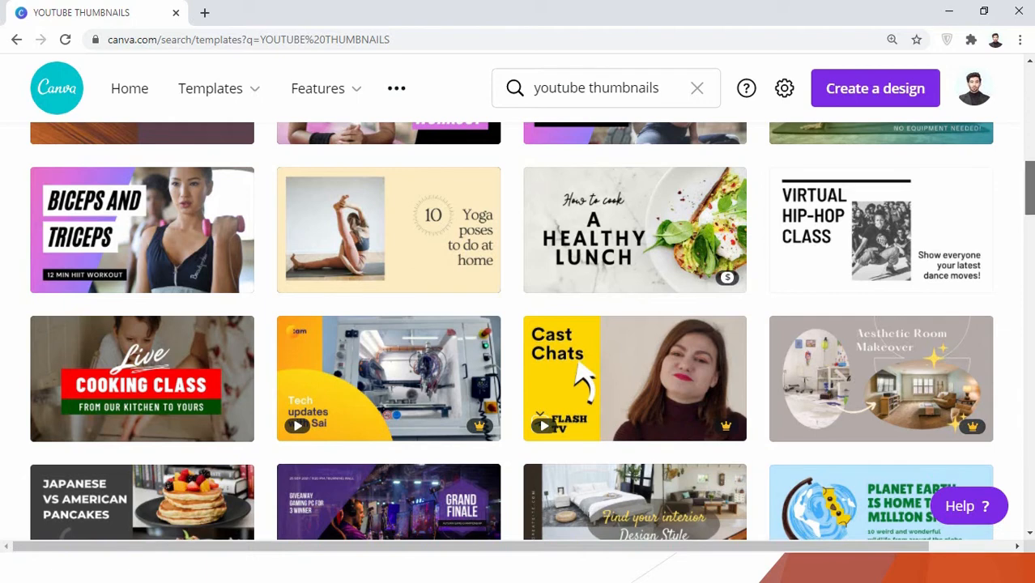
{"action": "scroll", "coordinate": [1003, 188], "scroll_direction": "up", "scroll_amount": 1}
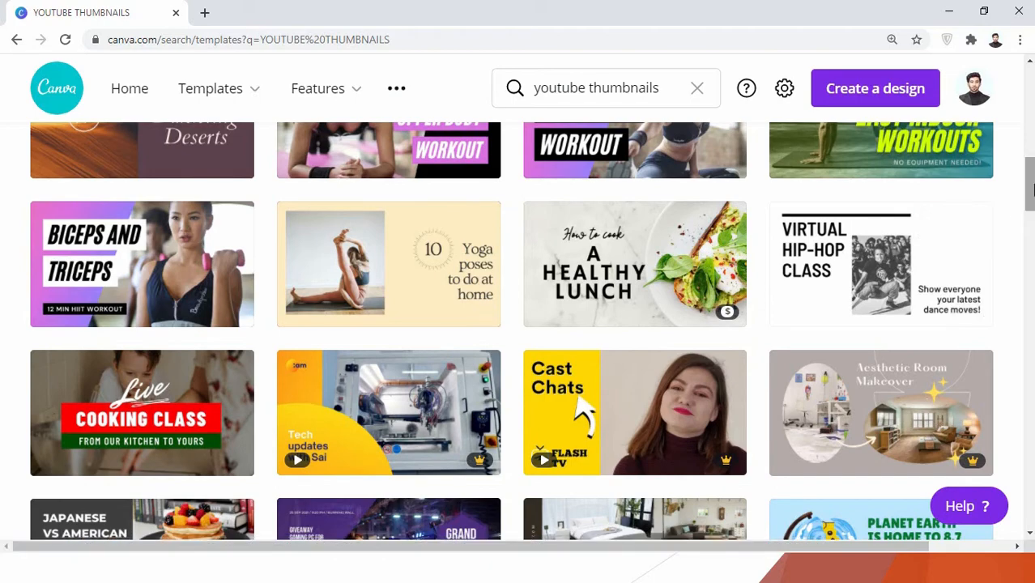
Step: Open the "The Top 5 Cheap Laptops" thumbnail template for editing
{"action": "scroll", "coordinate": [1030, 188], "scroll_direction": "up", "scroll_amount": 7}
{"action": "scroll", "coordinate": [1031, 188], "scroll_direction": "up", "scroll_amount": 3}
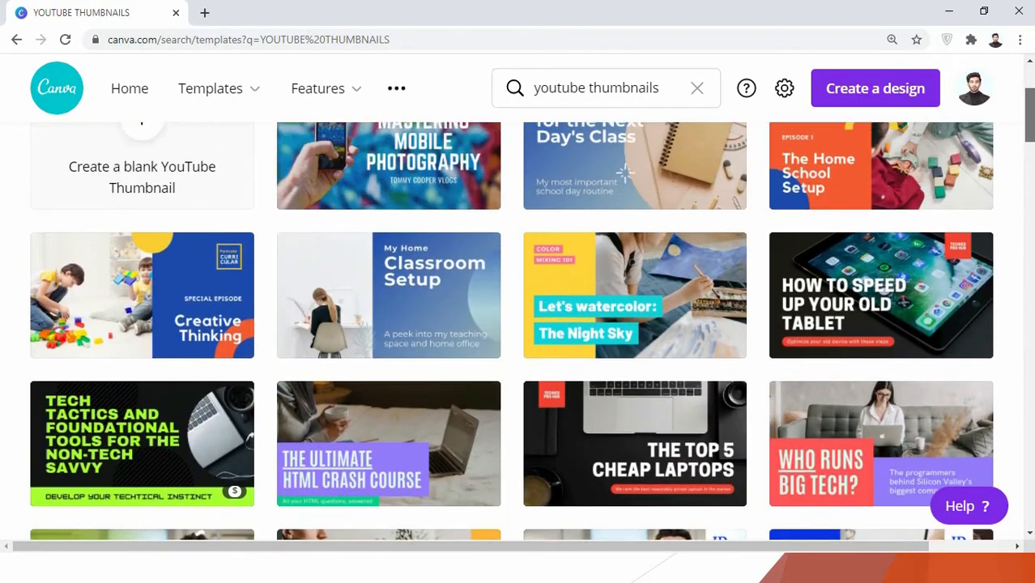
{"action": "scroll", "coordinate": [519, 324], "scroll_direction": "down", "scroll_amount": 3}
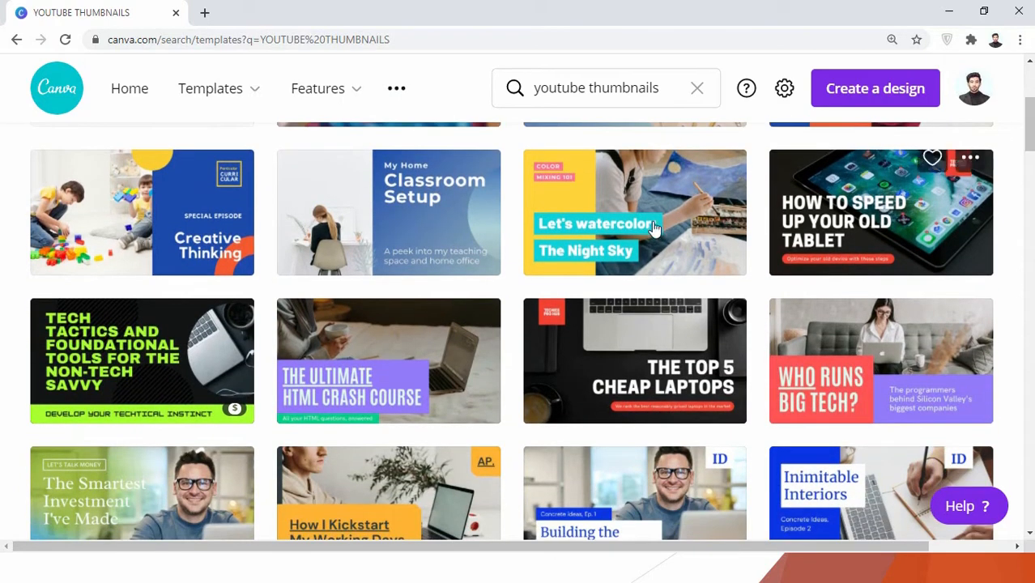
{"action": "left_click", "coordinate": [635, 360]}
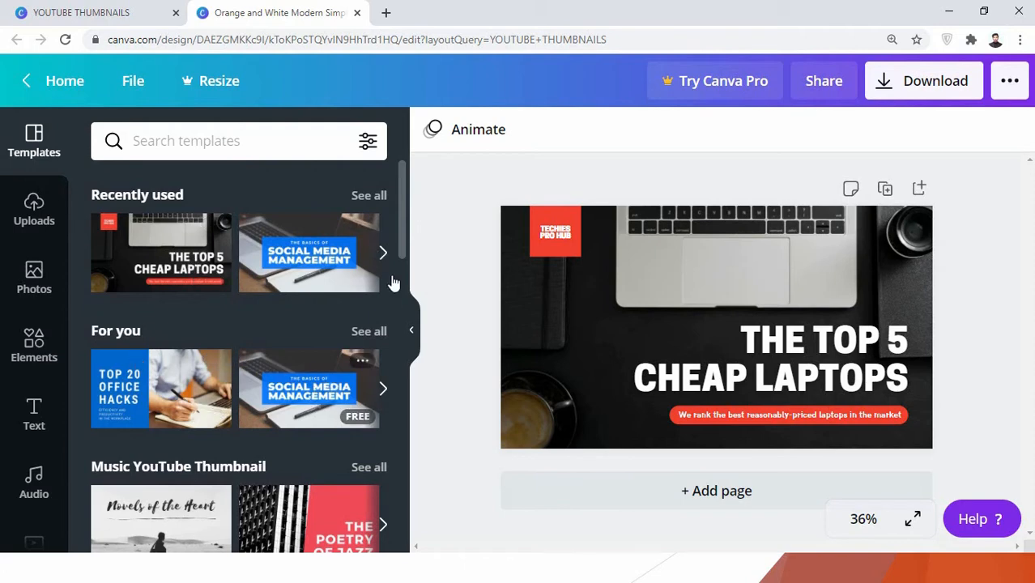
{"action": "left_click_drag", "start_coordinate": [399, 251], "coordinate": [401, 229]}
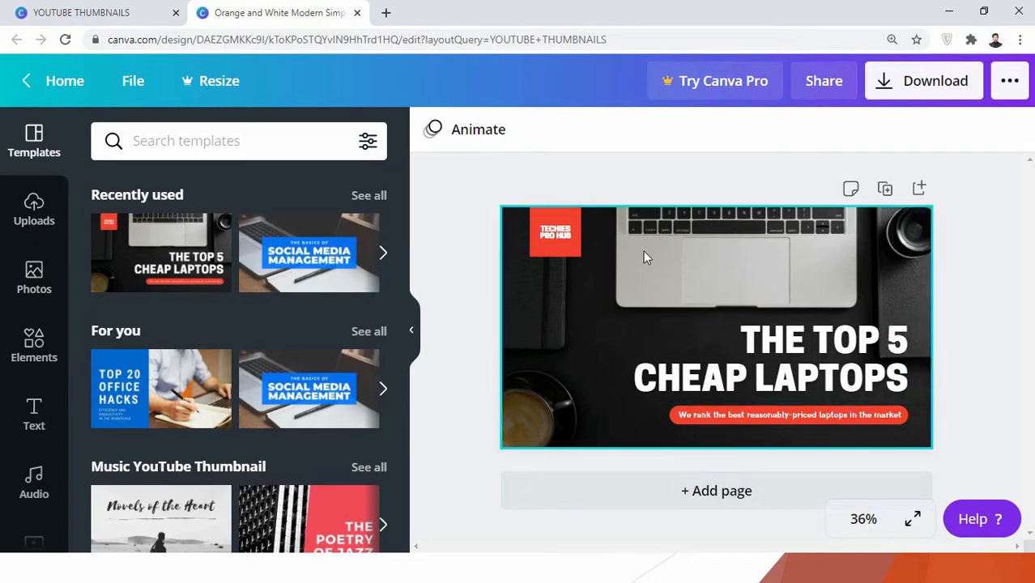
Step: Replace the text in the red square logo with "DIGITALS EARTH" on two lines
{"action": "left_click", "coordinate": [556, 238]}
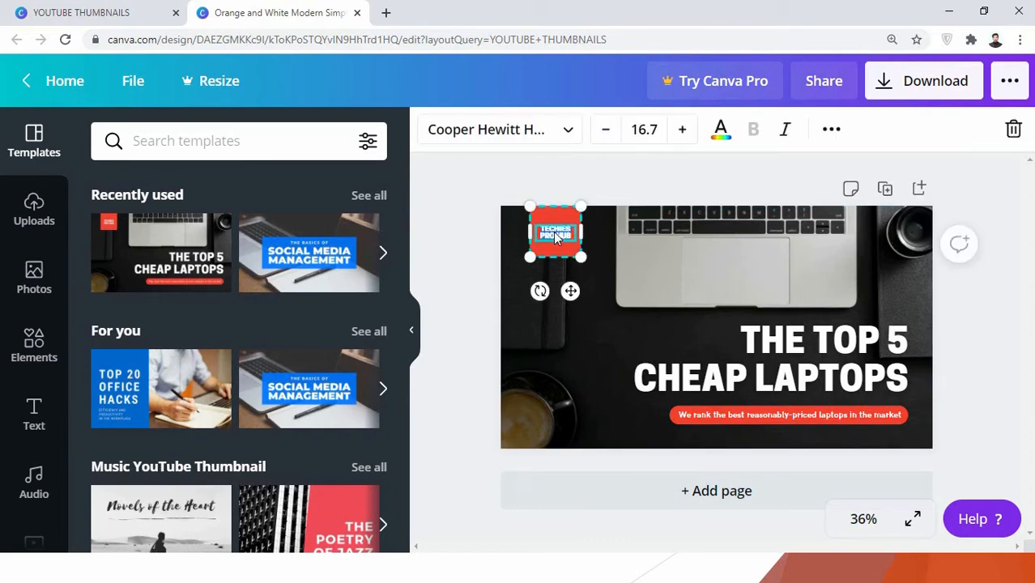
{"action": "key", "text": "BackSpace"}
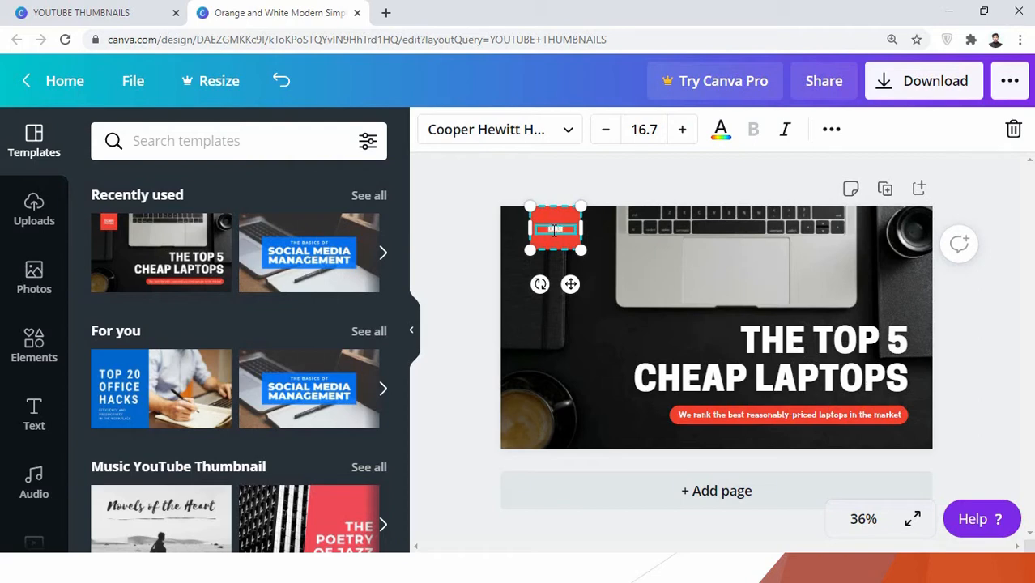
{"action": "key", "text": "Return"}
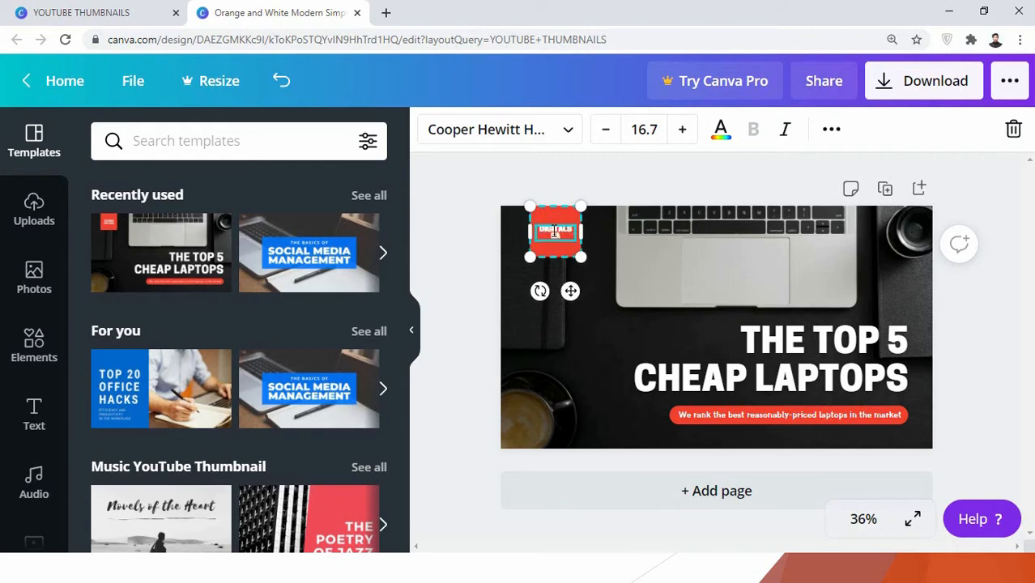
Step: Replace the thumbnail's headline text with "HOW TO MAKE THUMBNAILS"
{"action": "left_click", "coordinate": [766, 344]}
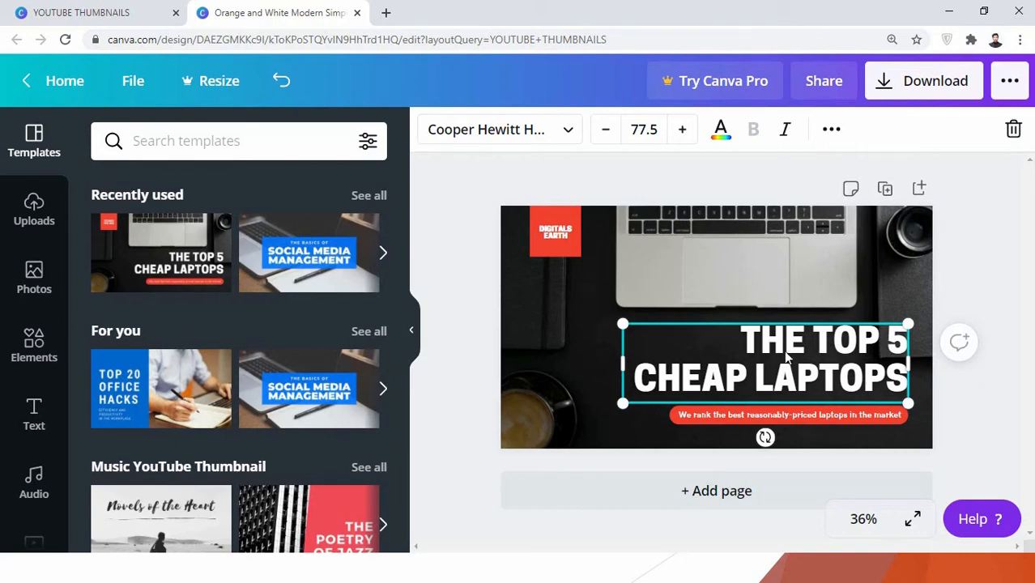
{"action": "double_click", "coordinate": [785, 356]}
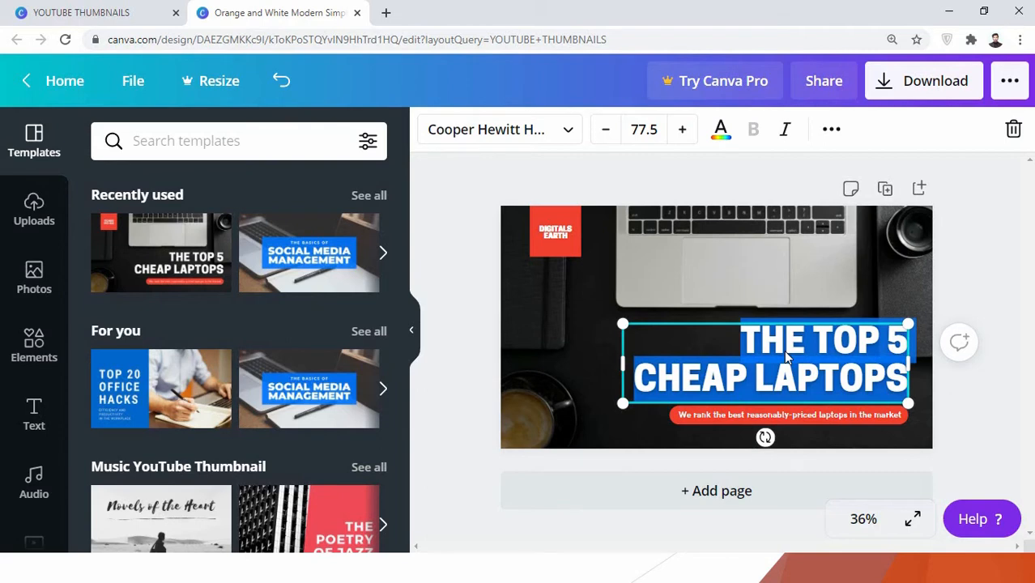
{"action": "key", "text": "BackSpace"}
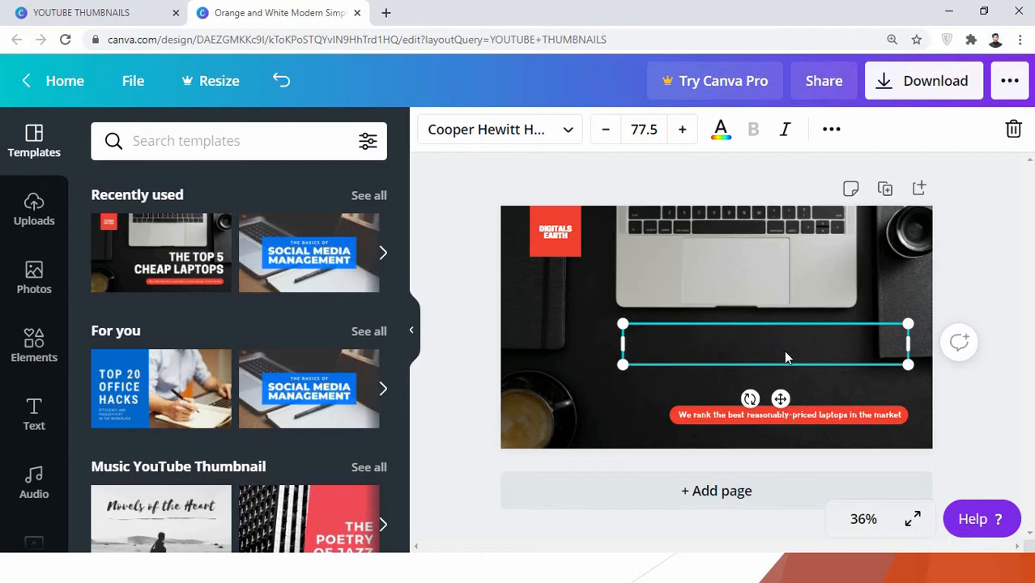
{"action": "type", "text": "HOW"}
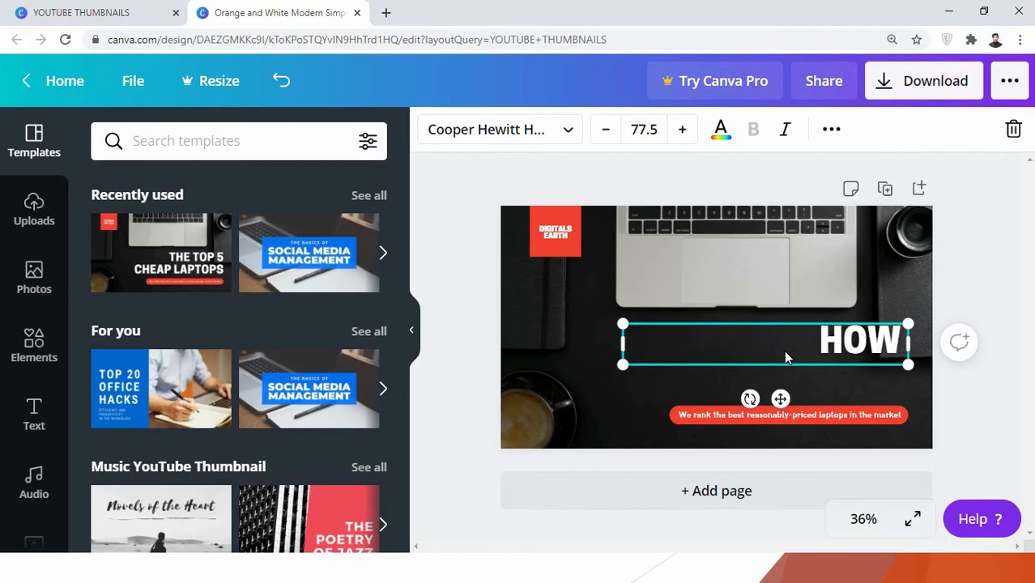
{"action": "type", "text": " TO MAKE T"}
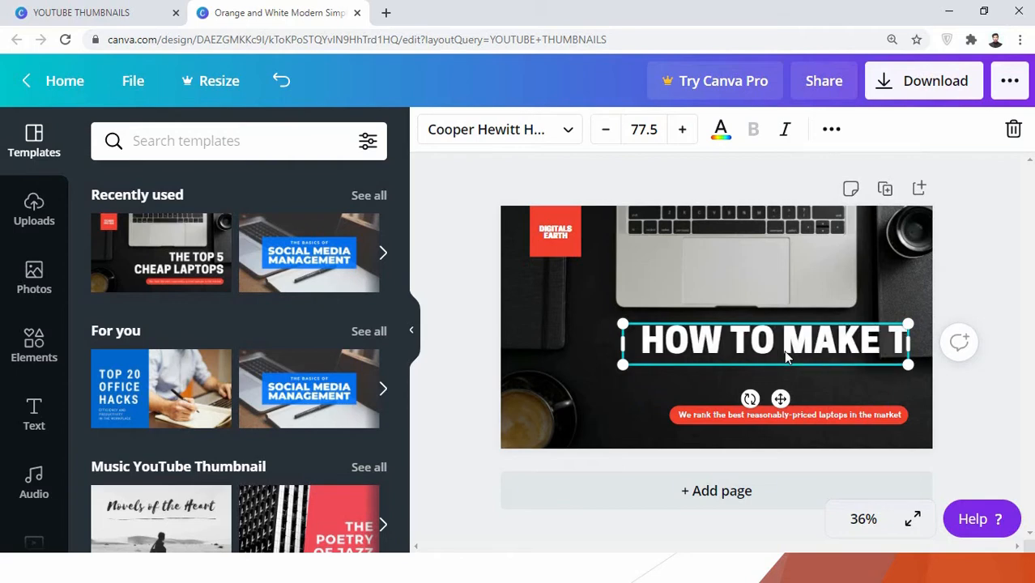
{"action": "type", "text": "HUMBNAILS"}
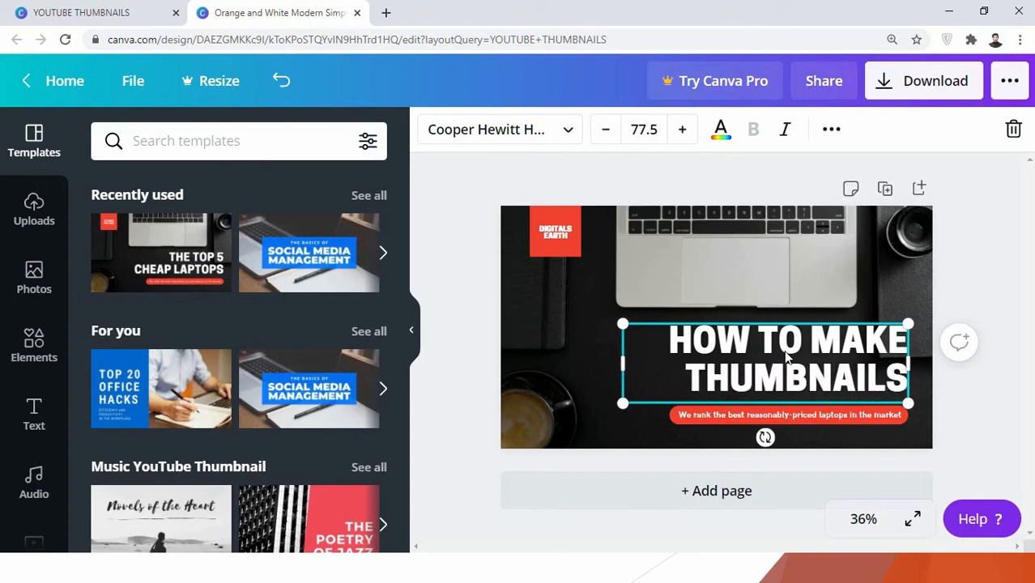
Step: Replace the subtitle text in the red bar below the headline with "ALL YOU NEED"
{"action": "double_click", "coordinate": [740, 415]}
{"action": "type", "text": "A"}
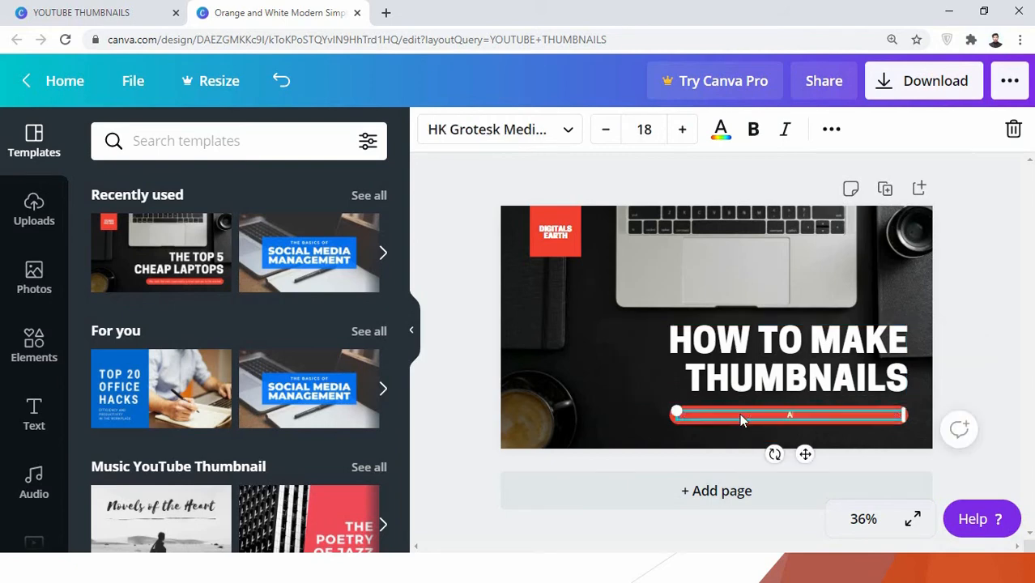
{"action": "type", "text": "LL YOU NEED"}
{"action": "left_click", "coordinate": [462, 364]}
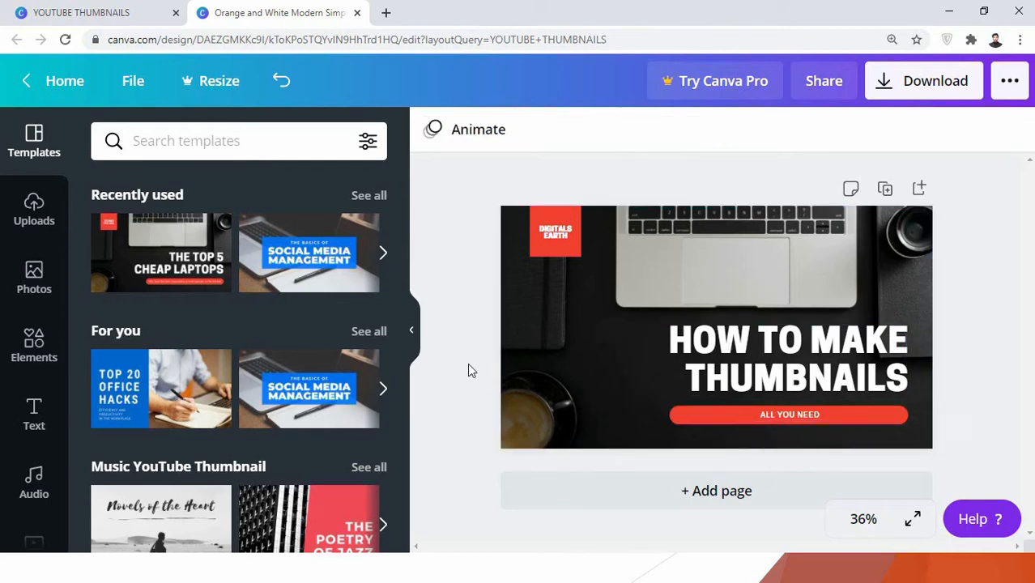
Step: Try moving the headline up and further left over the laptop, and undo both moves
{"action": "left_click", "coordinate": [735, 342]}
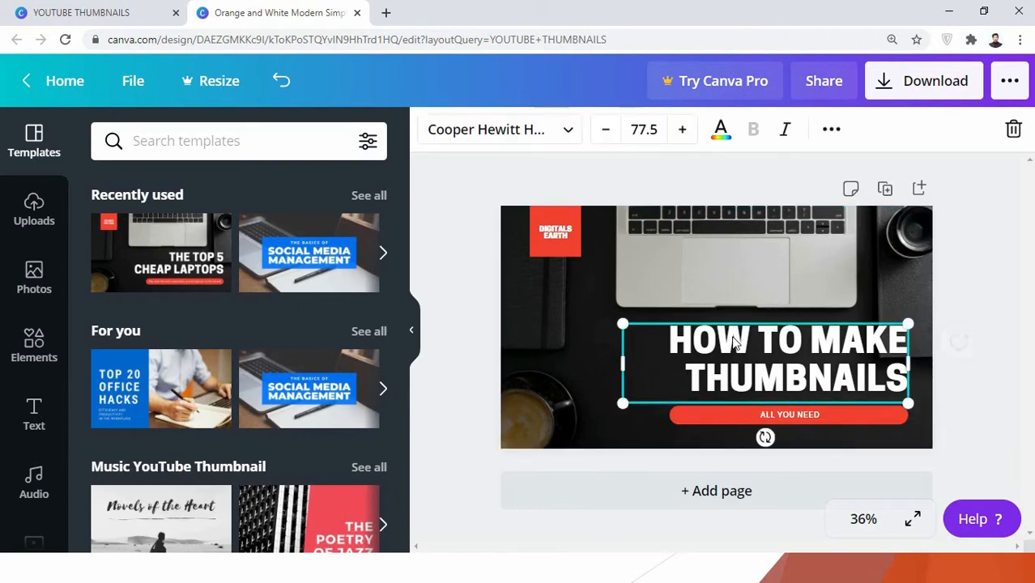
{"action": "left_click_drag", "start_coordinate": [738, 344], "coordinate": [707, 304]}
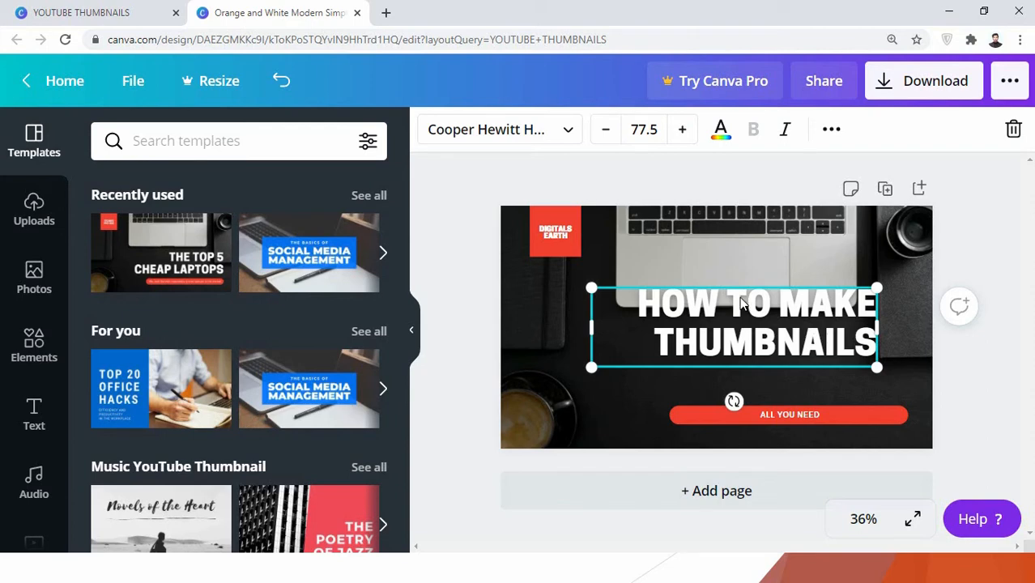
{"action": "left_click_drag", "start_coordinate": [741, 309], "coordinate": [675, 309]}
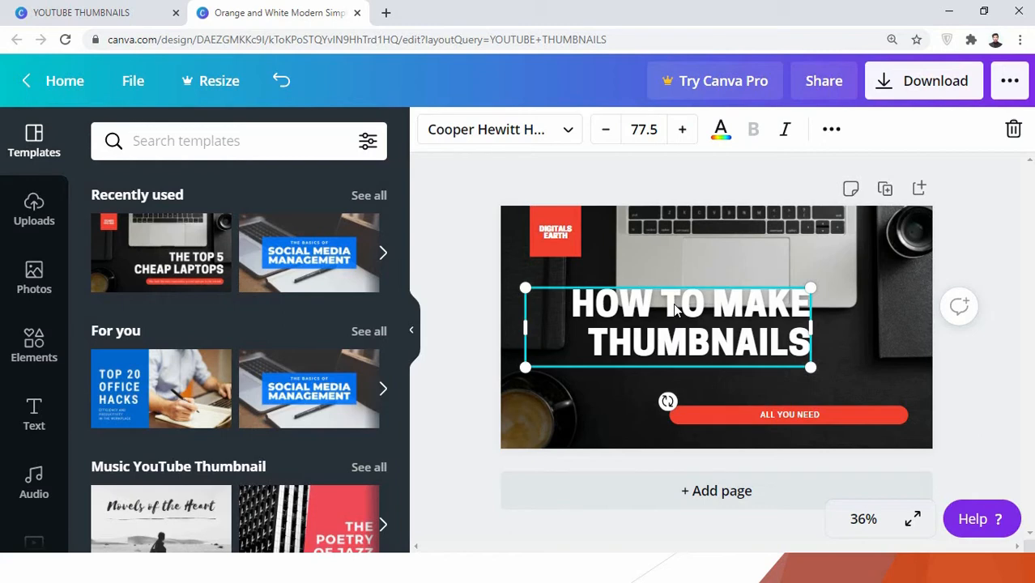
{"action": "key", "text": "ctrl+z"}
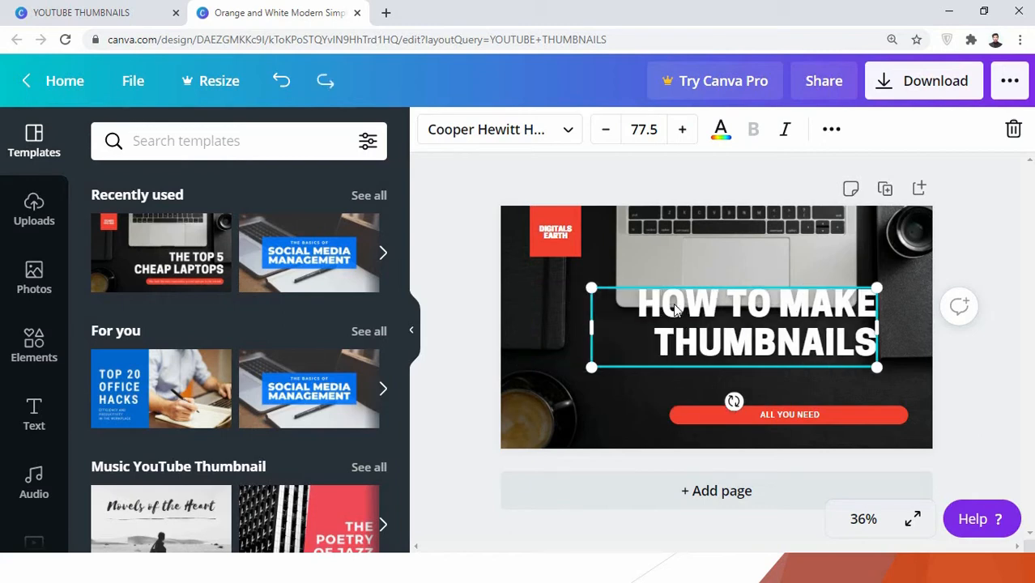
{"action": "key", "text": "ctrl+z"}
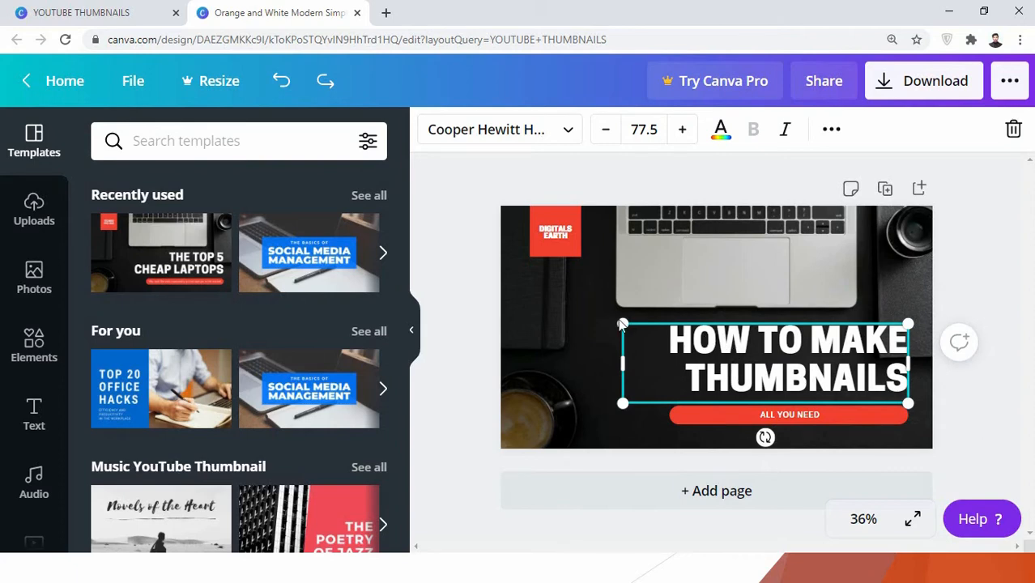
Step: Enlarge the headline to font size 88.8, narrow its text box, and nudge it slightly left and down
{"action": "left_click_drag", "start_coordinate": [623, 325], "coordinate": [587, 311]}
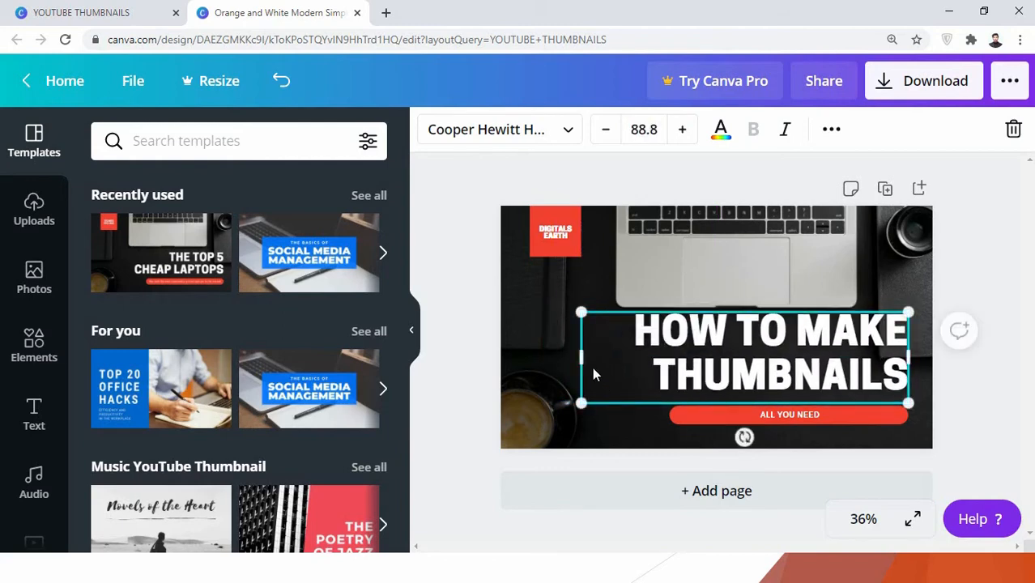
{"action": "left_click_drag", "start_coordinate": [579, 359], "coordinate": [599, 325]}
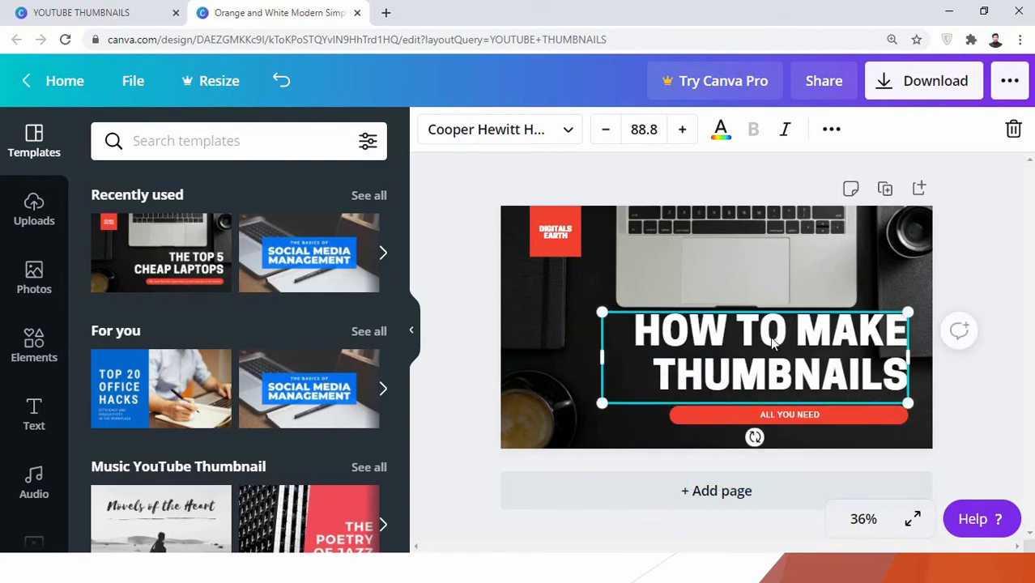
{"action": "left_click_drag", "start_coordinate": [773, 337], "coordinate": [766, 341]}
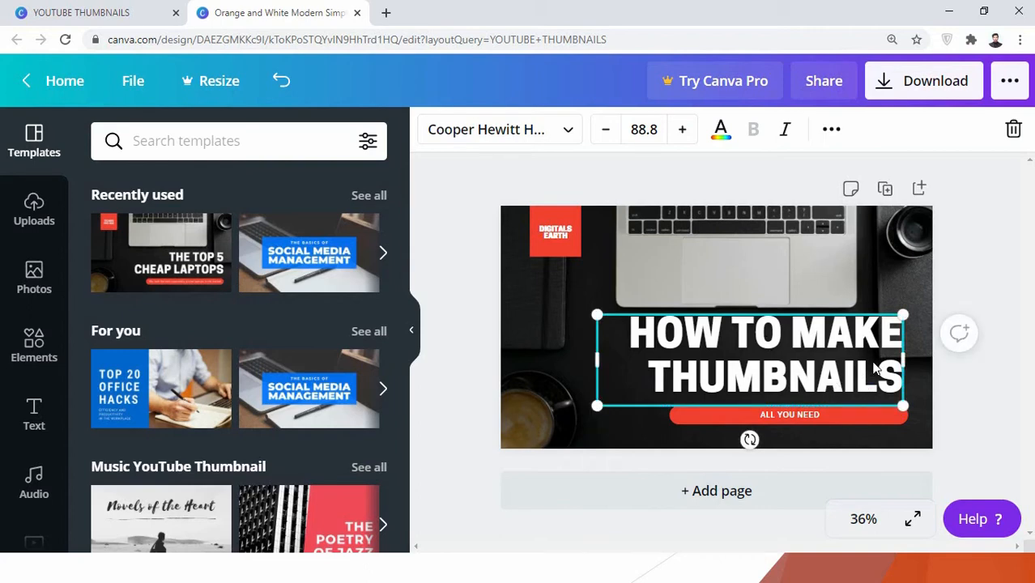
Step: Try enlarging the background laptop photo in crop mode, return it to its original size, and deselect it
{"action": "left_click", "coordinate": [797, 255]}
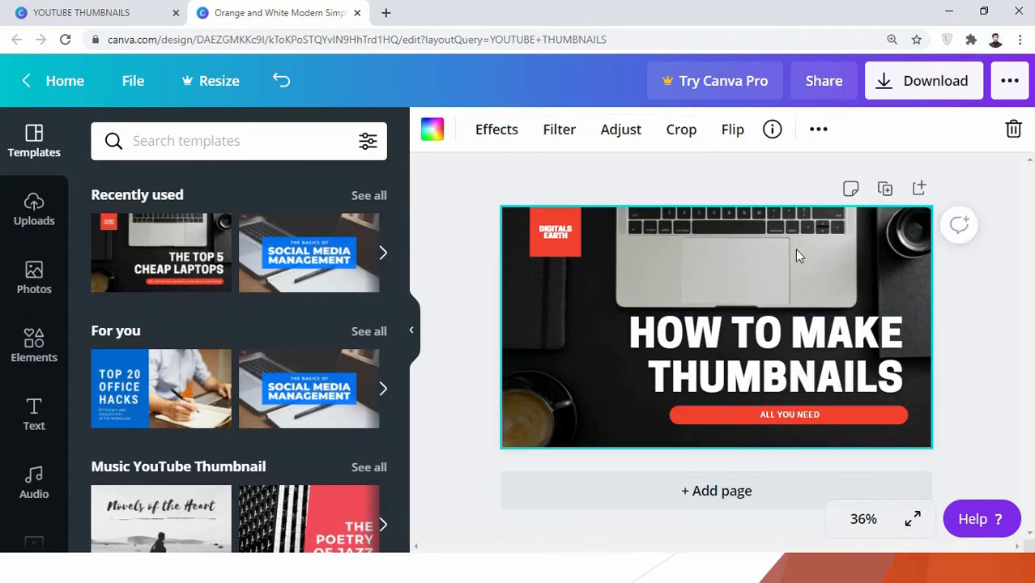
{"action": "double_click", "coordinate": [797, 256]}
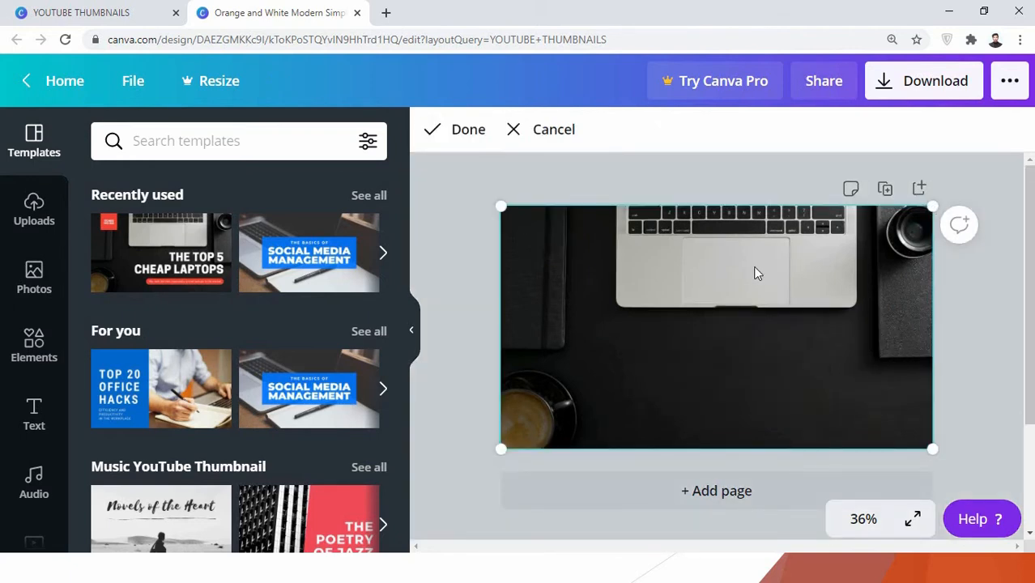
{"action": "left_click_drag", "start_coordinate": [934, 207], "coordinate": [871, 180]}
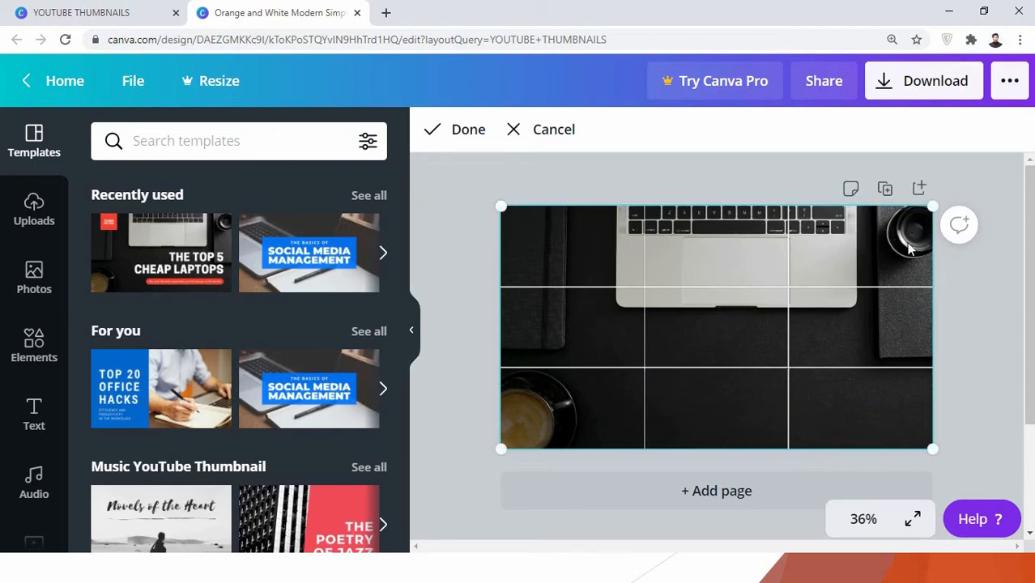
{"action": "left_click_drag", "start_coordinate": [933, 209], "coordinate": [792, 270]}
{"action": "left_click_drag", "start_coordinate": [932, 207], "coordinate": [1010, 116]}
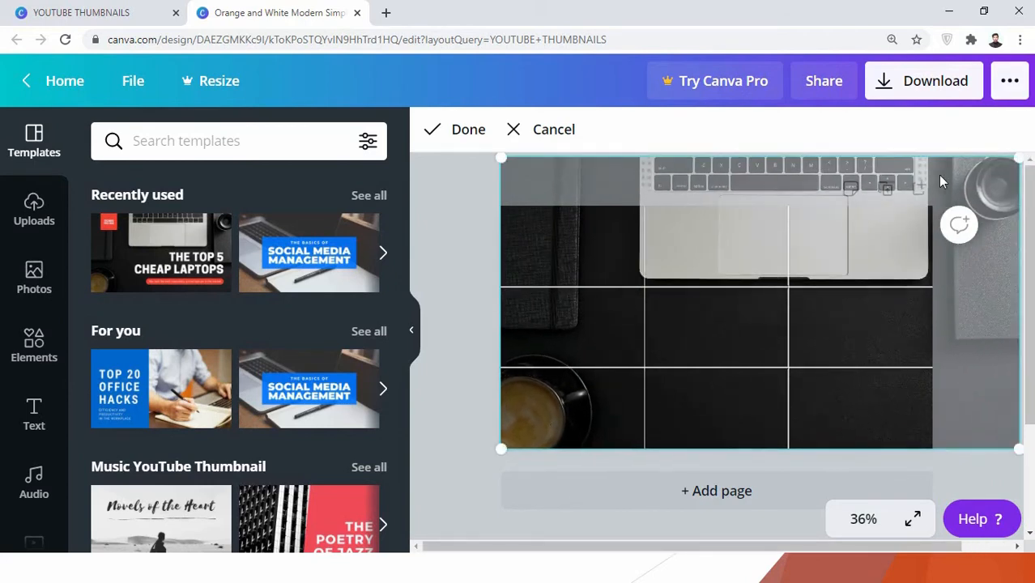
{"action": "left_click_drag", "start_coordinate": [1021, 166], "coordinate": [912, 188]}
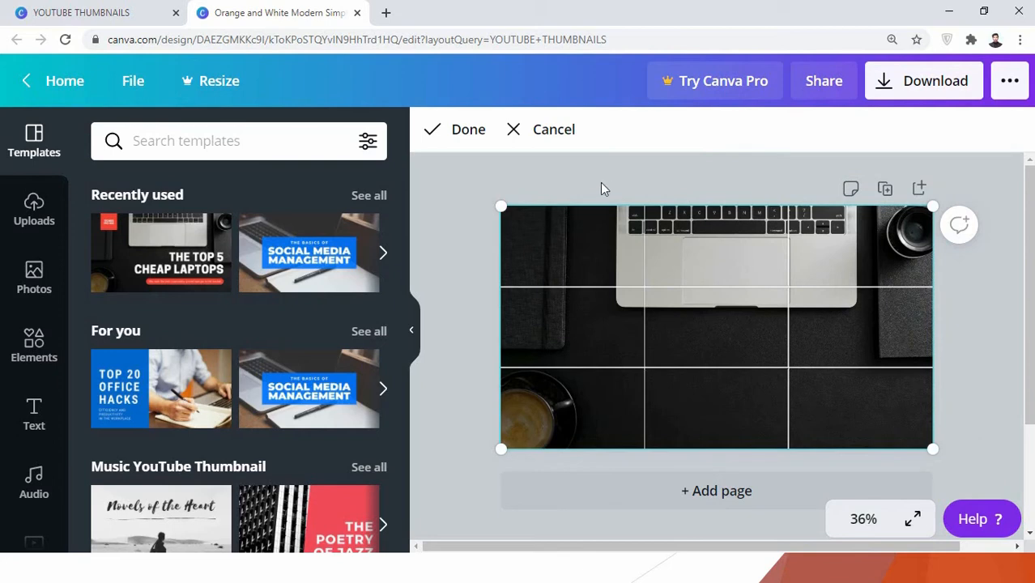
{"action": "left_click", "coordinate": [454, 130]}
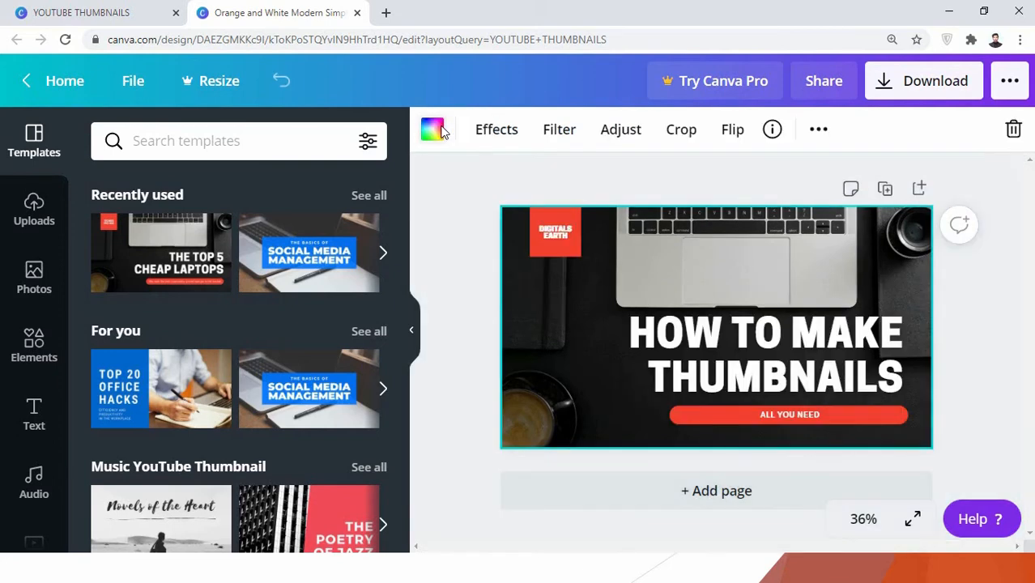
{"action": "left_click", "coordinate": [467, 265]}
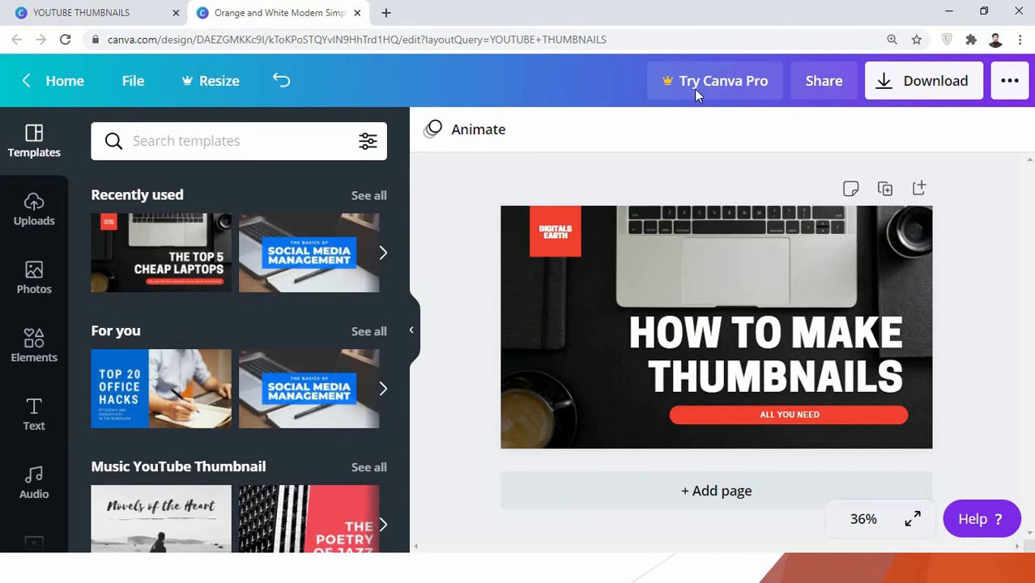
Step: Bring up the download settings, try JPG as the file type, and set it back to PNG
{"action": "left_click", "coordinate": [918, 83]}
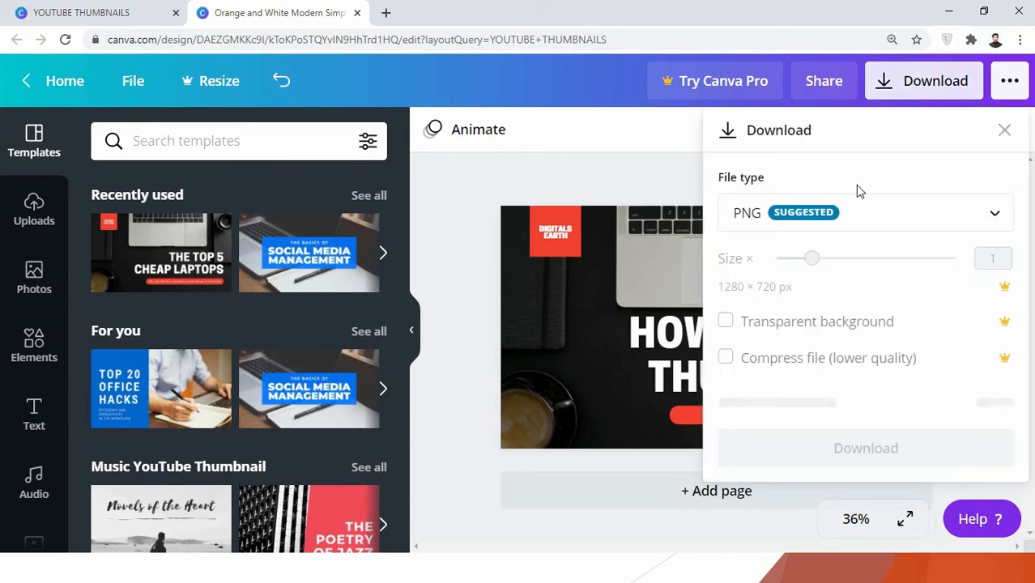
{"action": "left_click", "coordinate": [996, 215]}
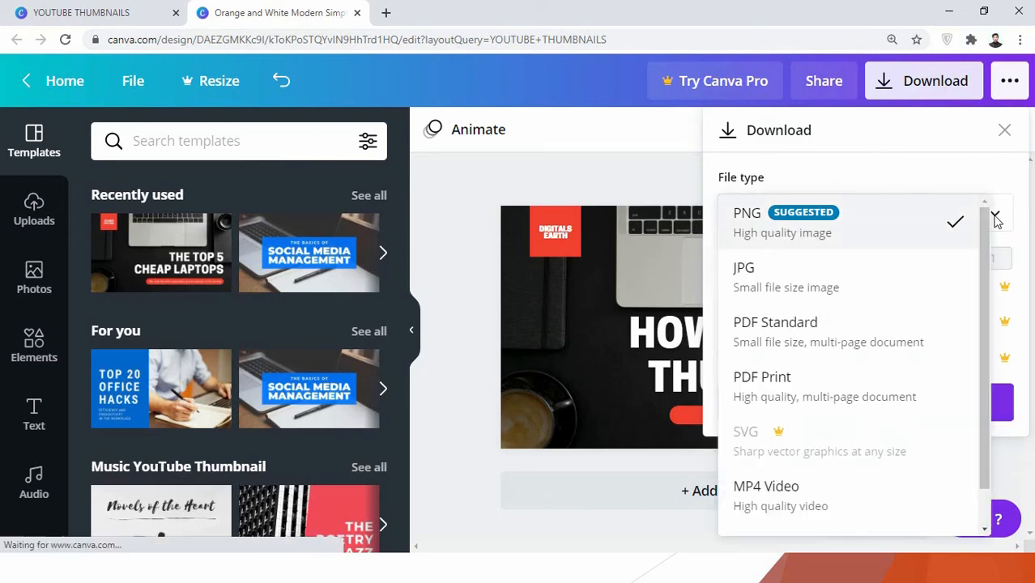
{"action": "left_click", "coordinate": [785, 270]}
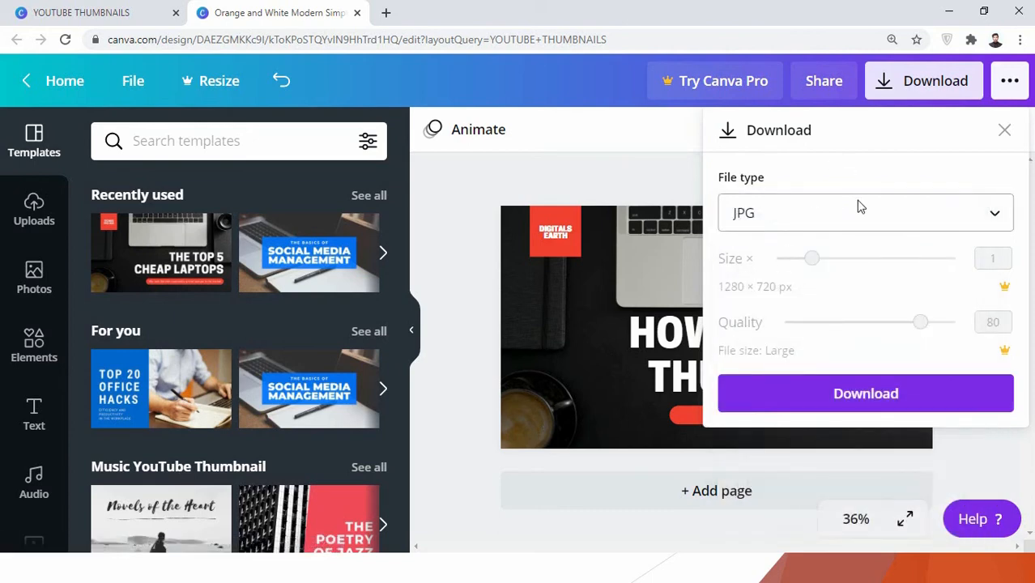
{"action": "left_click", "coordinate": [860, 207]}
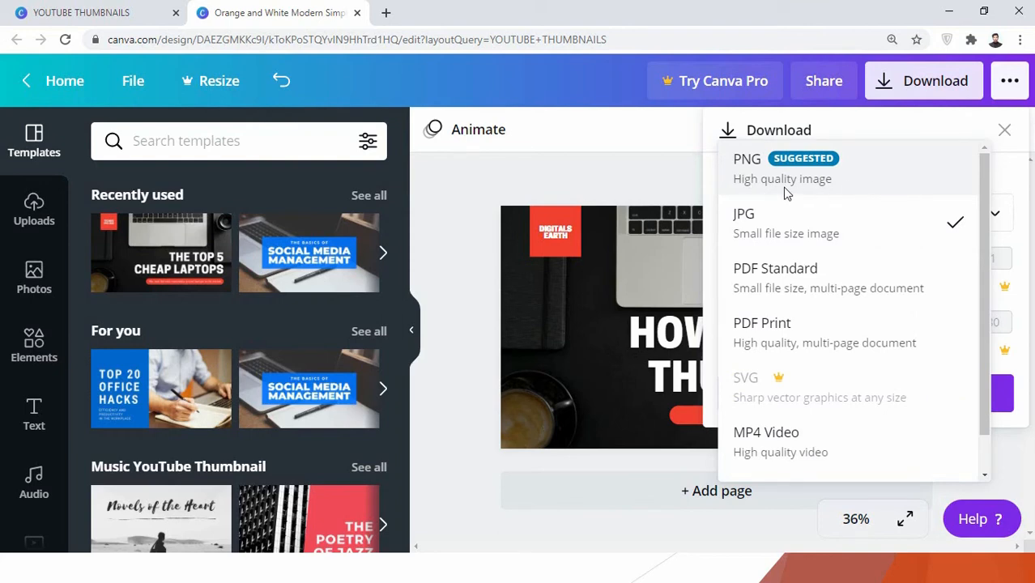
{"action": "left_click", "coordinate": [865, 161]}
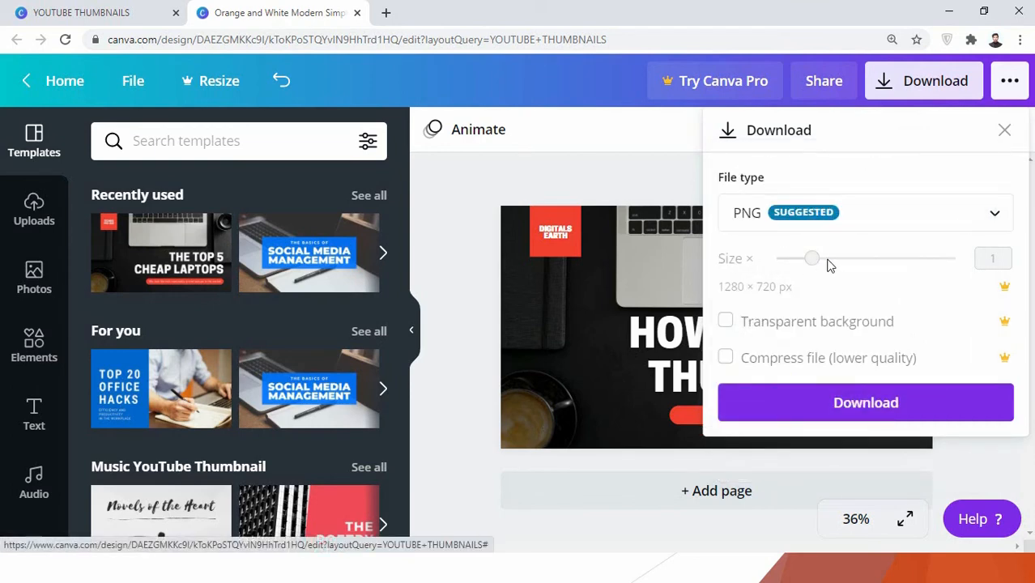
Step: Download the thumbnail as a PNG, dismissing the Canva Pro offer and the referral dialog
{"action": "left_click", "coordinate": [843, 394]}
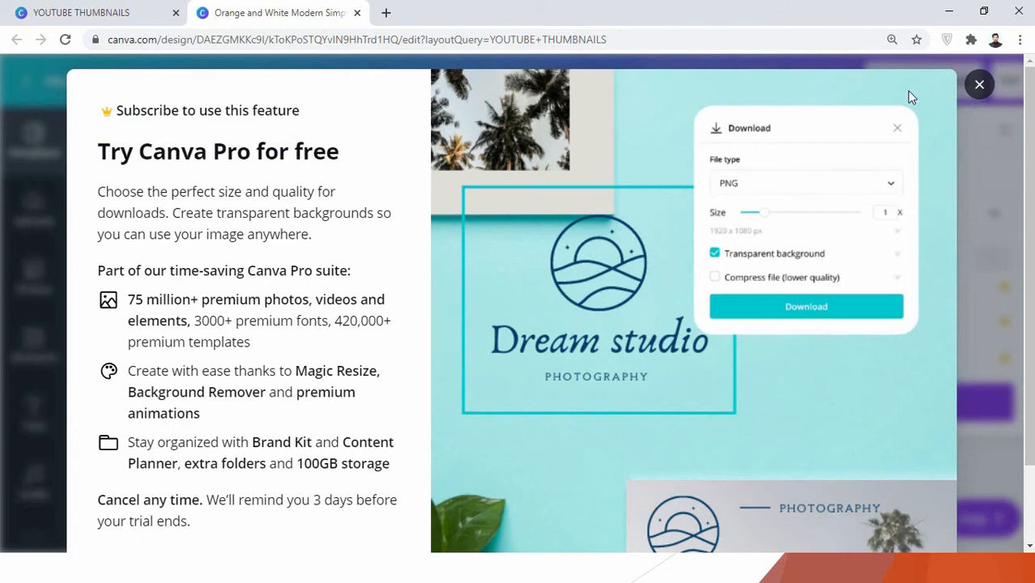
{"action": "left_click", "coordinate": [979, 84]}
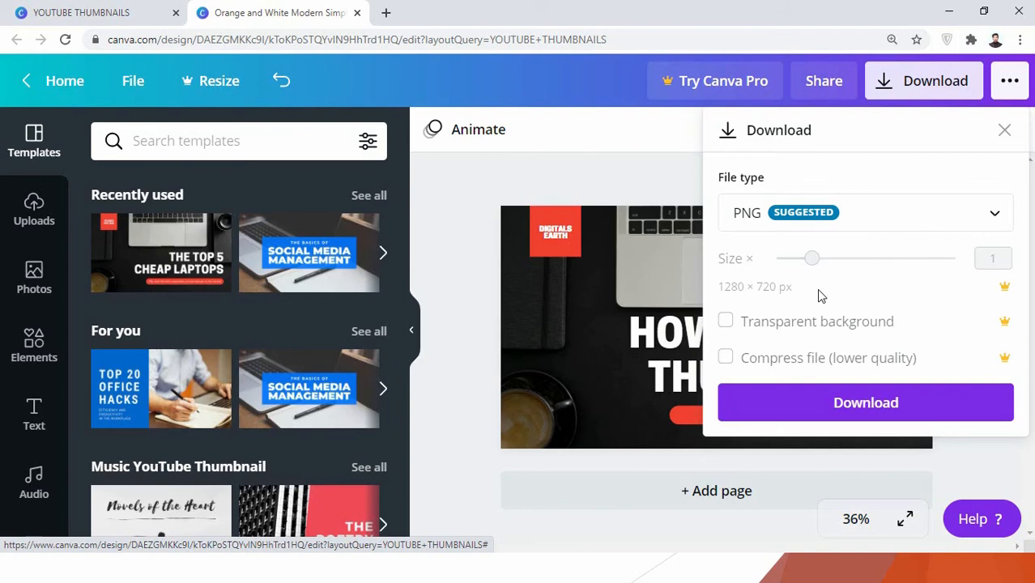
{"action": "left_click", "coordinate": [857, 397]}
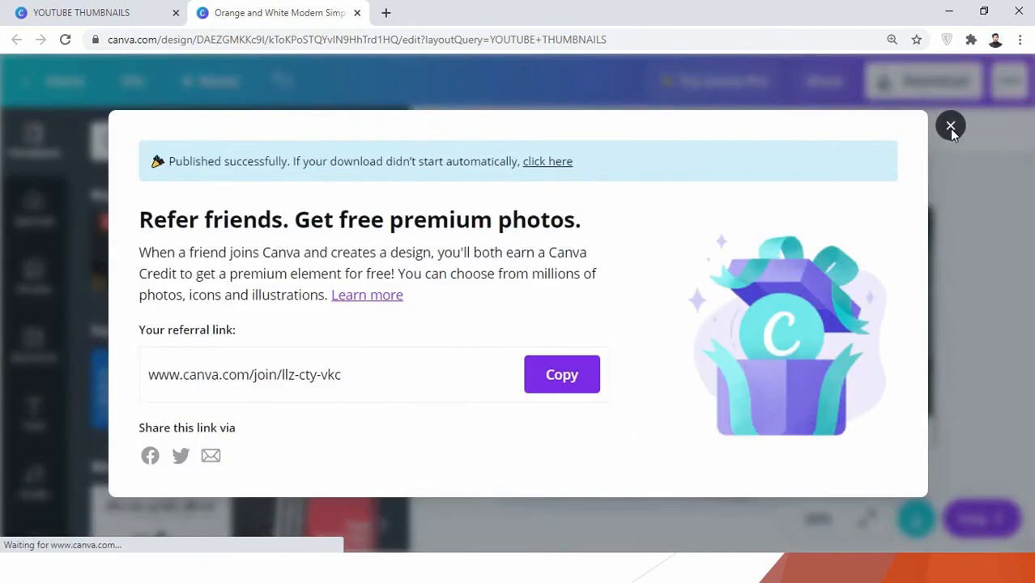
{"action": "left_click", "coordinate": [951, 128]}
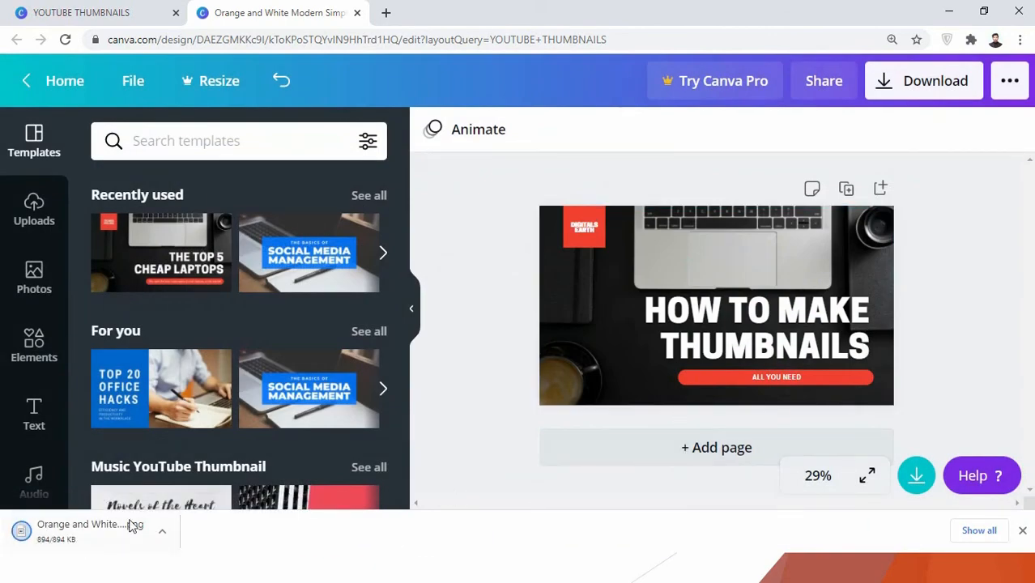
Step: Open the downloaded PNG in Paint, view the whole thumbnail at 50% zoom, and close Paint
{"action": "left_click", "coordinate": [62, 534]}
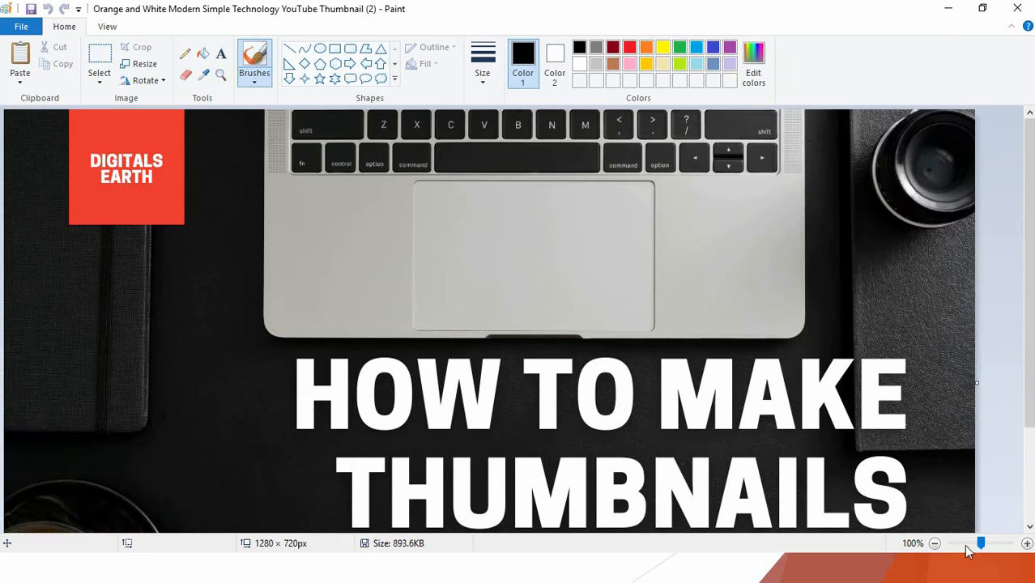
{"action": "left_click", "coordinate": [936, 546]}
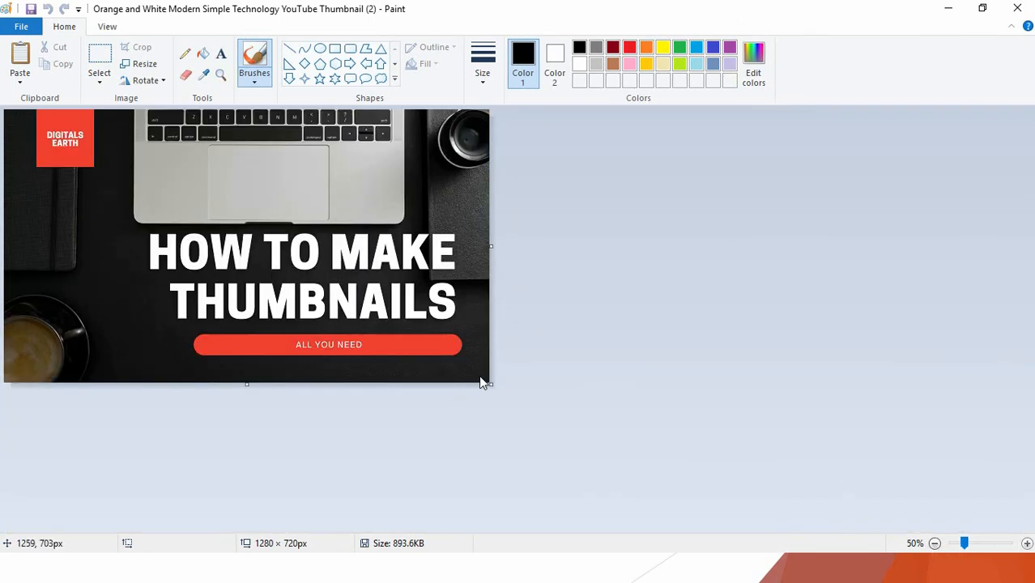
{"action": "left_click", "coordinate": [1019, 9]}
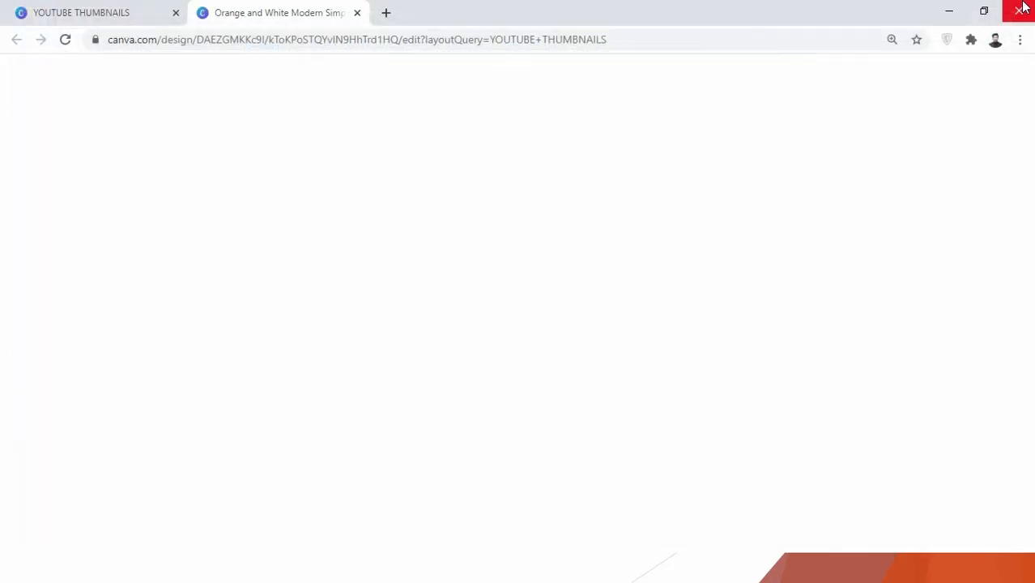